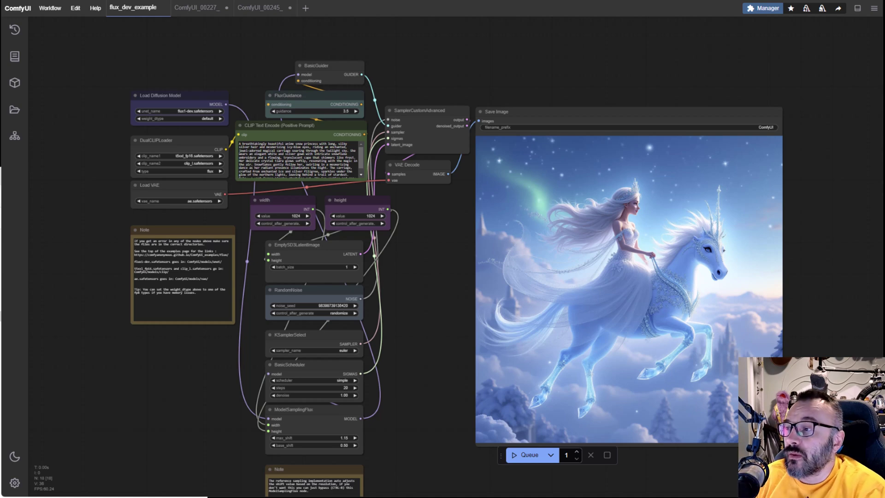
drag(381, 316, 363, 300)
drag(418, 228, 441, 207)
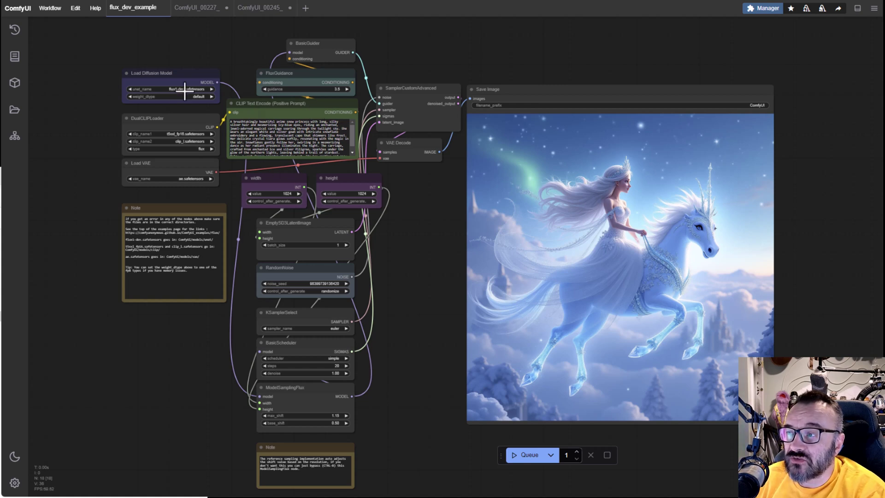
drag(412, 197, 434, 189)
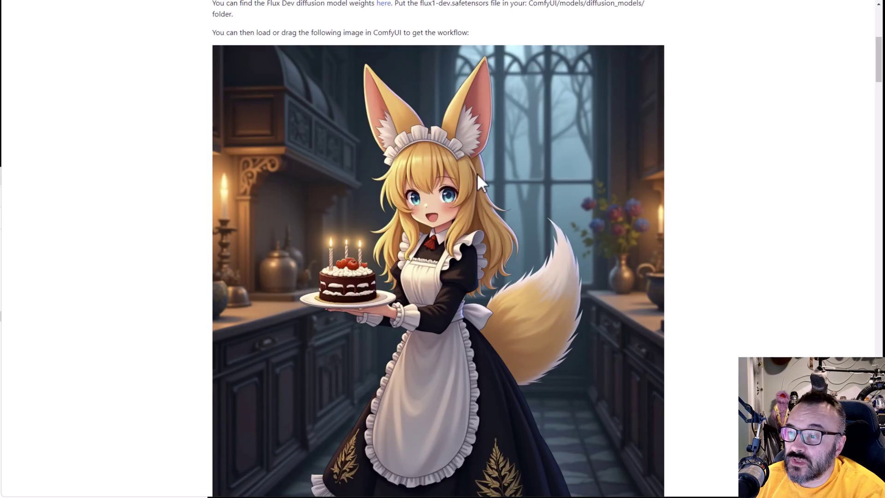
Examine the Flux Dev section of the ComfyUI Flux examples page, including the model folder instructions and example workflow image.
scroll(502, 166, up, 7)
scroll(493, 361, down, 4)
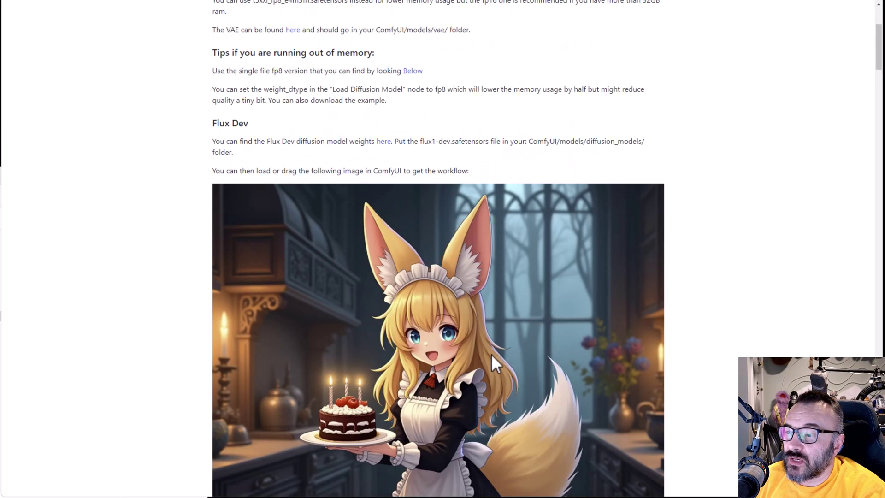
drag(499, 325, 783, 184)
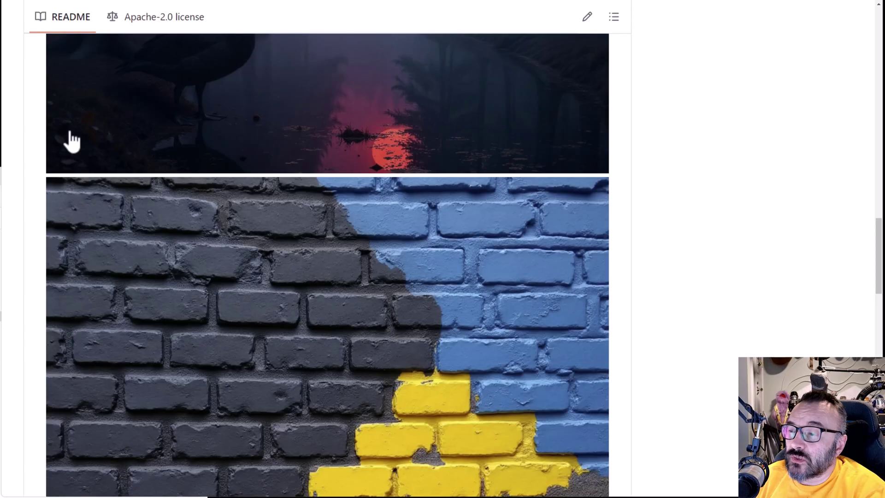
Review the ComfyUI-FluxRegionAttention GitHub repository's README, from the description through the example images to the node screenshots.
scroll(578, 267, up, 15)
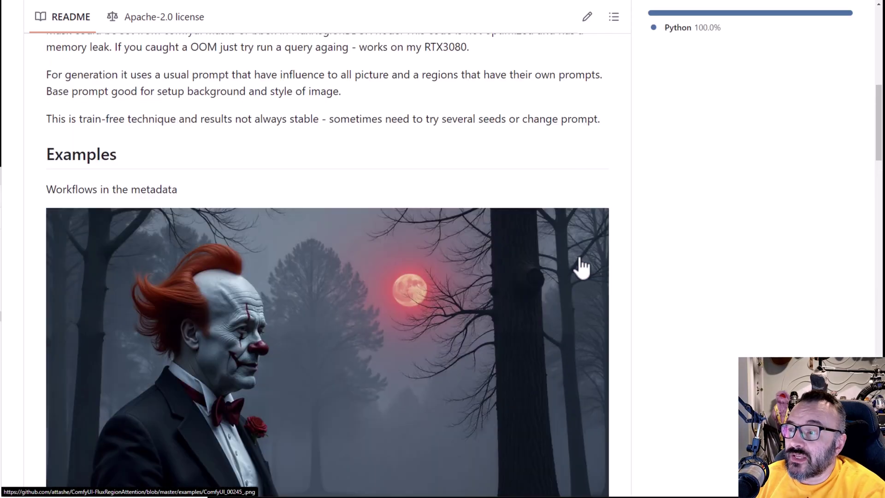
scroll(581, 267, up, 2)
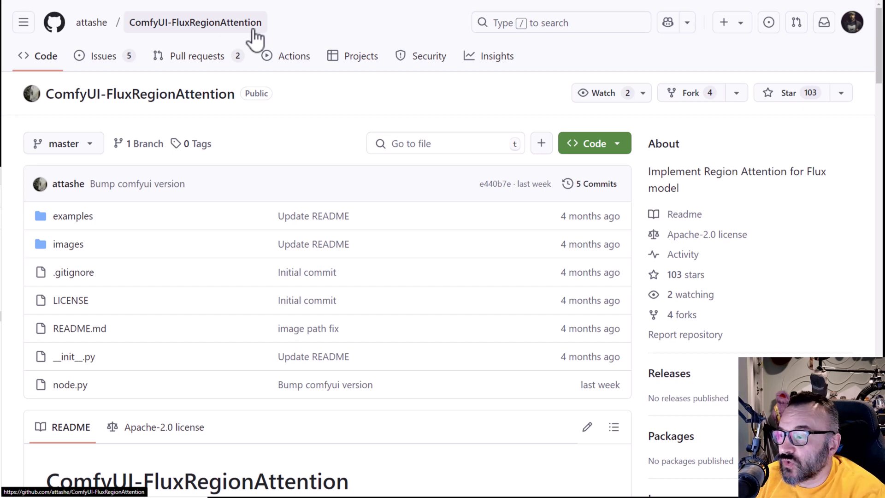
scroll(358, 264, down, 4)
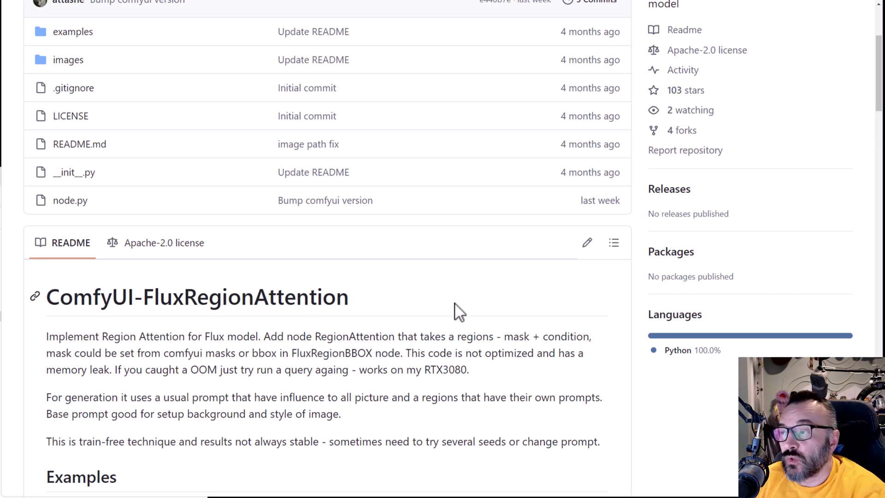
scroll(429, 241, down, 2)
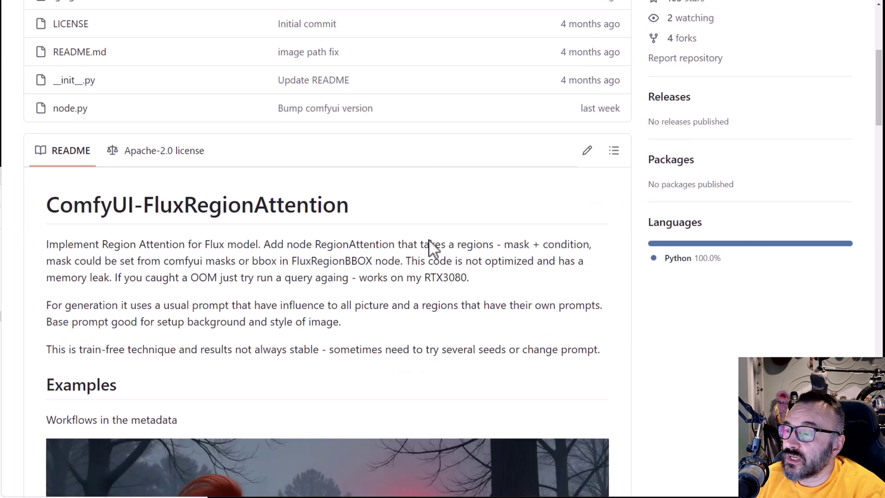
scroll(430, 248, down, 7)
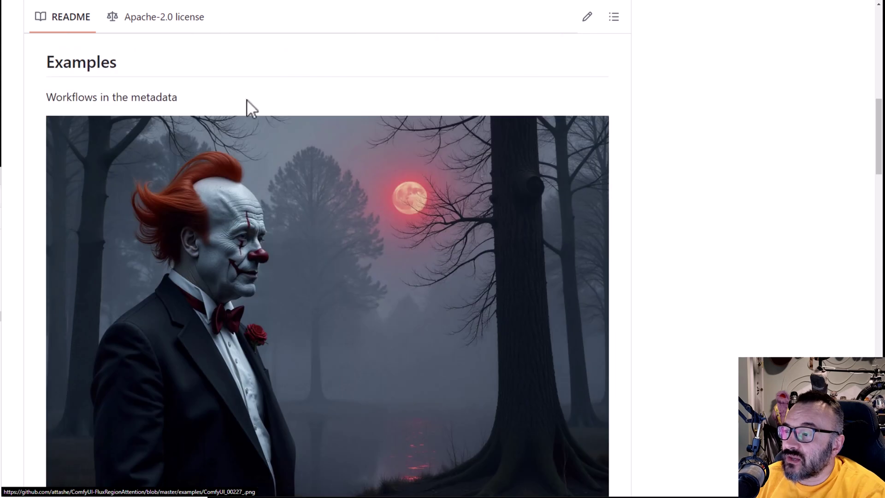
scroll(184, 316, down, 2)
drag(342, 268, 718, 148)
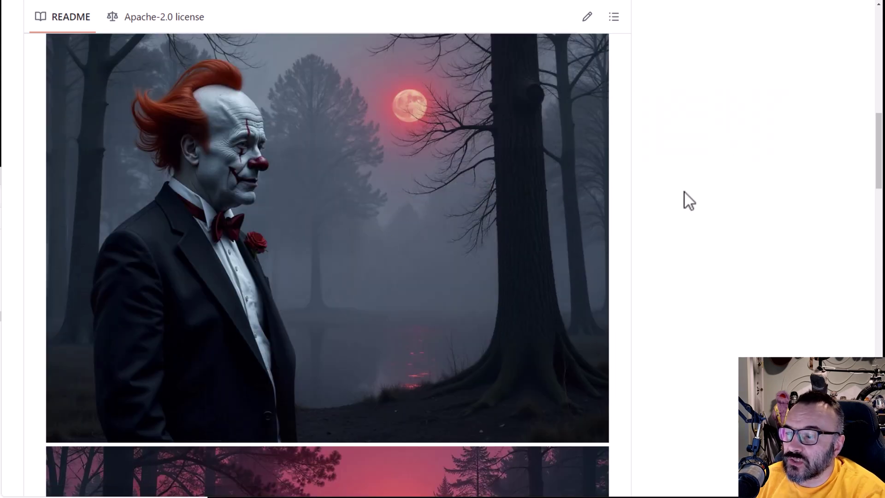
scroll(296, 198, down, 8)
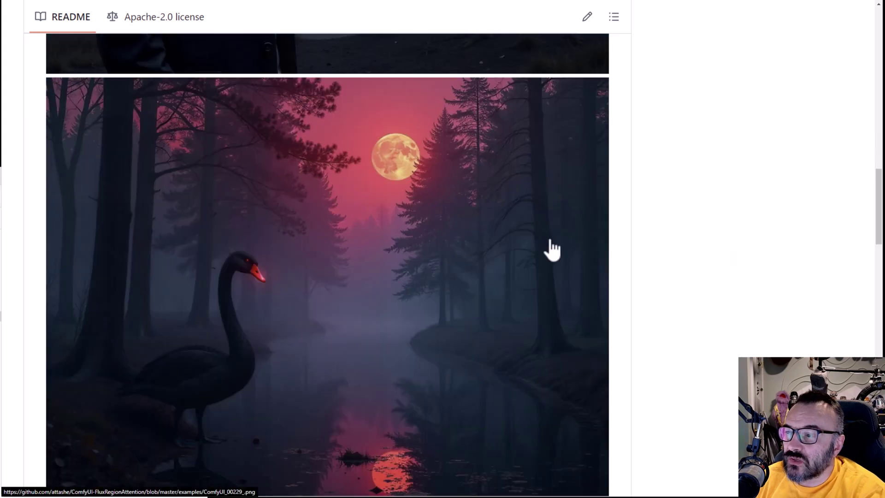
scroll(552, 249, down, 20)
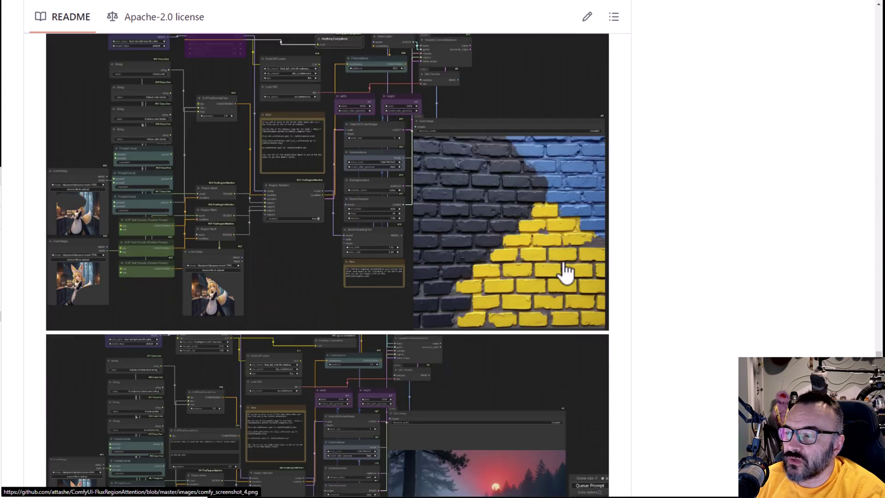
scroll(221, 168, down, 2)
scroll(619, 247, up, 9)
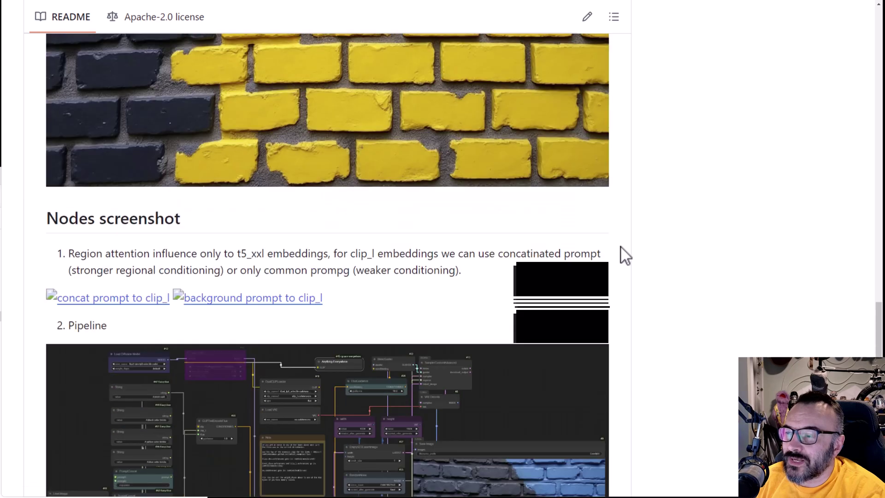
scroll(620, 247, up, 7)
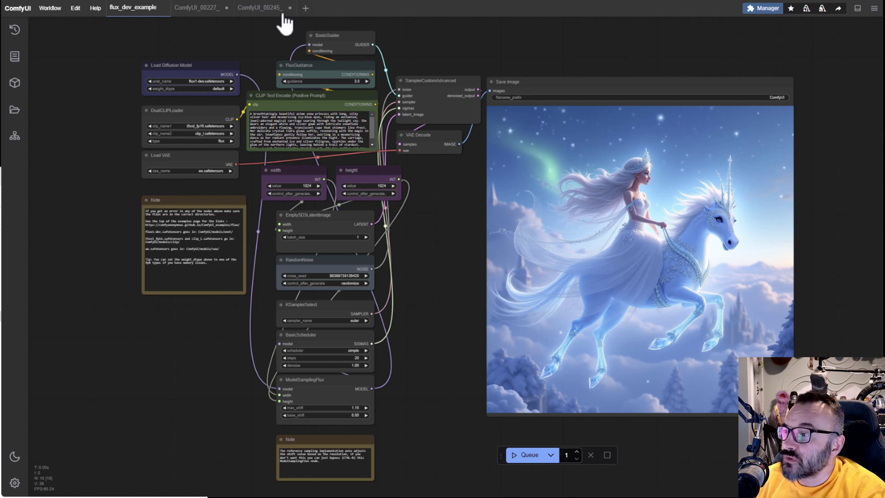
Switch to the ComfyUI_00227_ workflow in ComfyUI and bring its whole node graph into view.
click(193, 18)
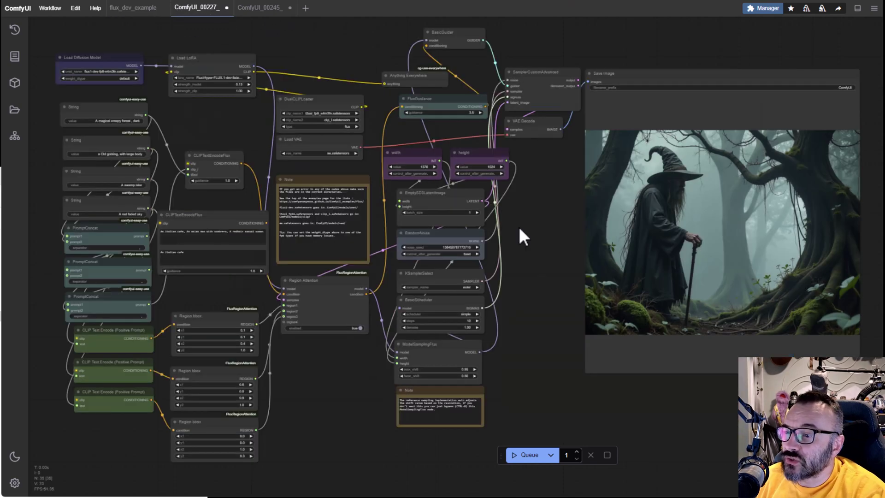
mouse_move(545, 259)
mouse_down()
mouse_move(523, 249)
mouse_move(535, 258)
mouse_up()
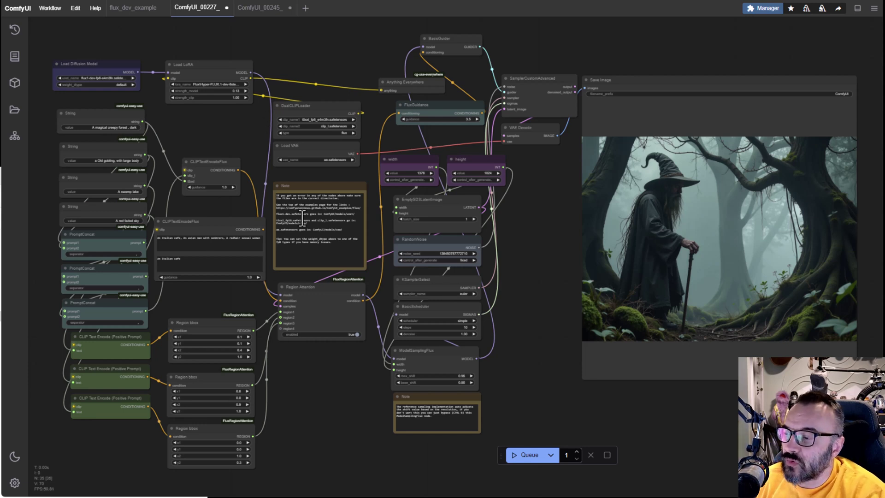
drag(350, 389, 430, 387)
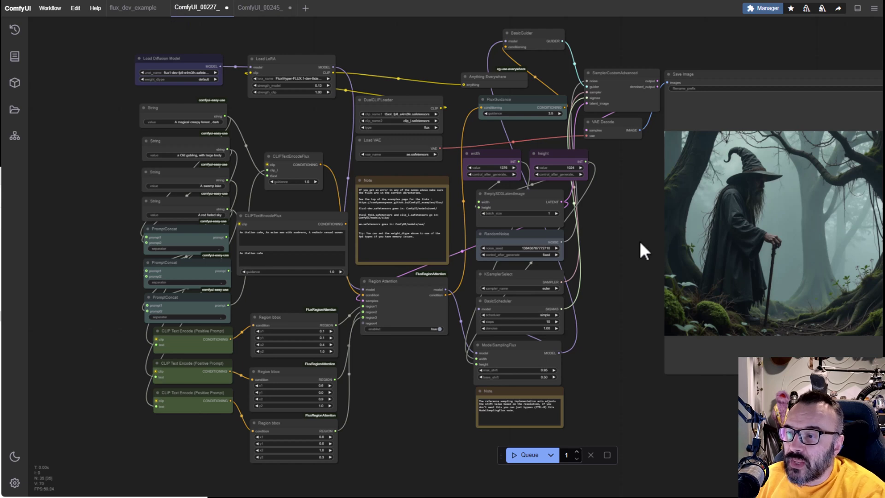
drag(618, 249, 542, 262)
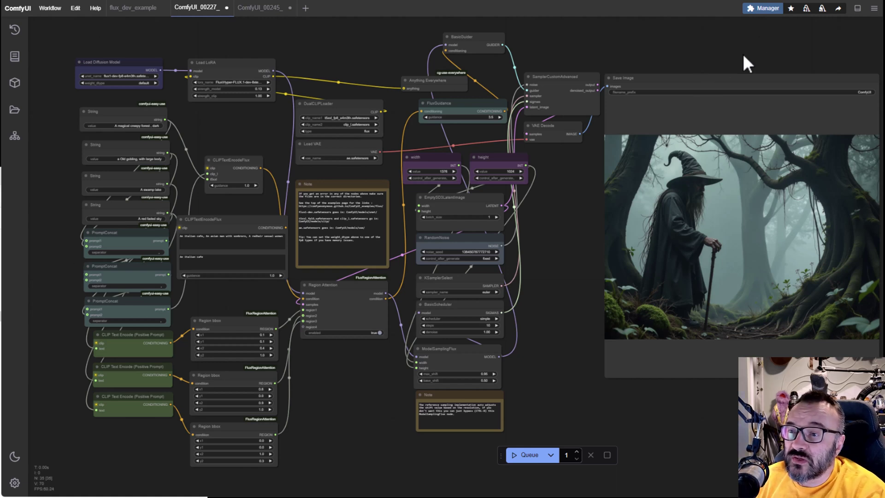
Check the open workflow for missing custom nodes with ComfyUI Manager, and close the manager.
click(763, 8)
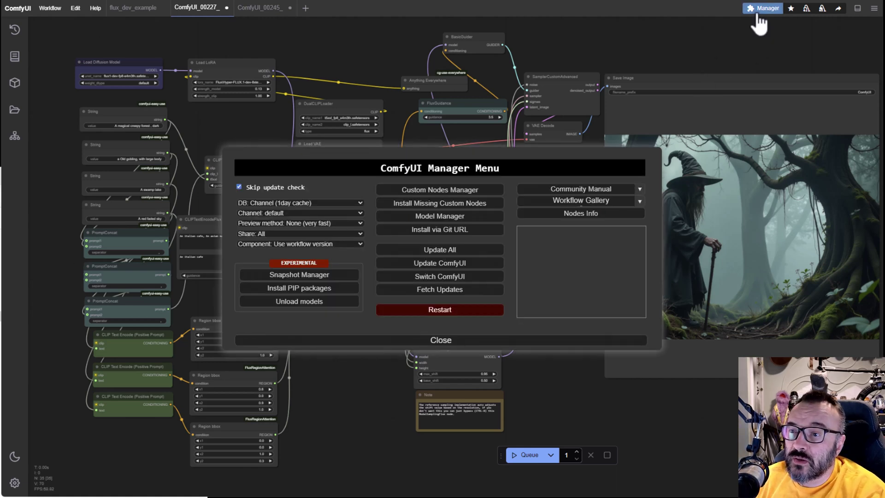
click(438, 205)
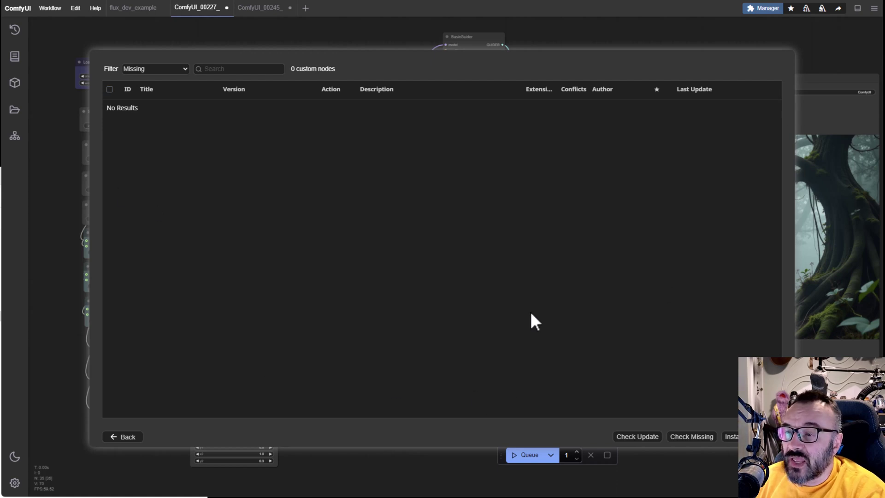
click(119, 441)
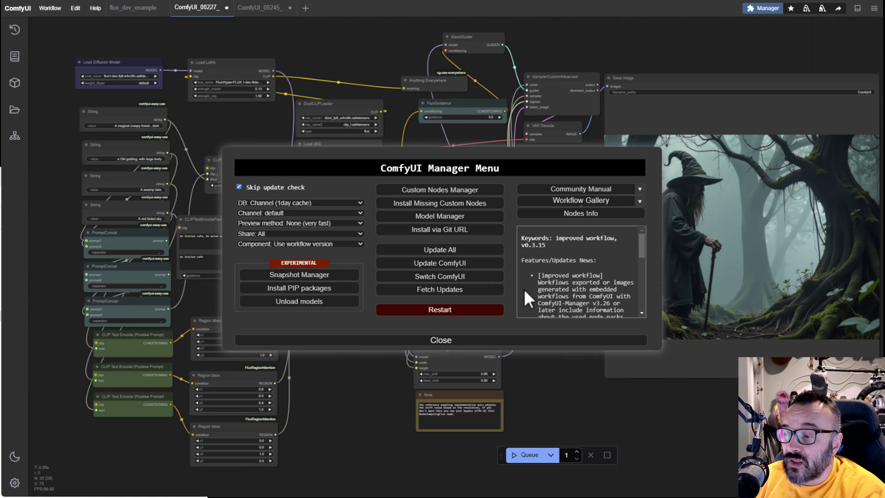
click(386, 341)
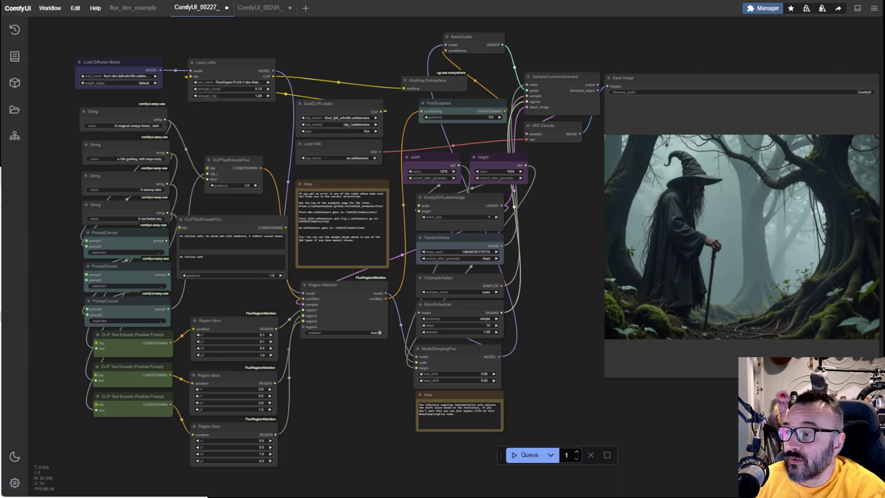
Examine the Note node's model folder instructions together with the Load Diffusion Model and Load LoRA nodes' settings.
drag(225, 140, 227, 140)
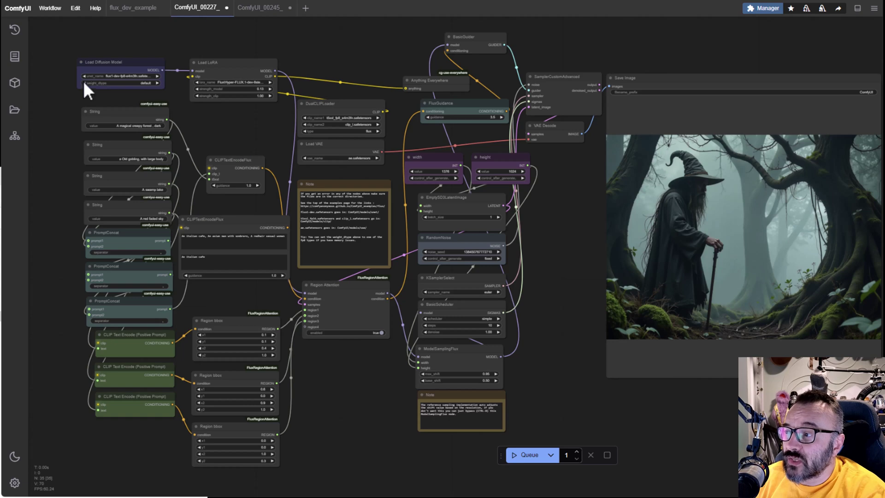
scroll(260, 100, up, 4)
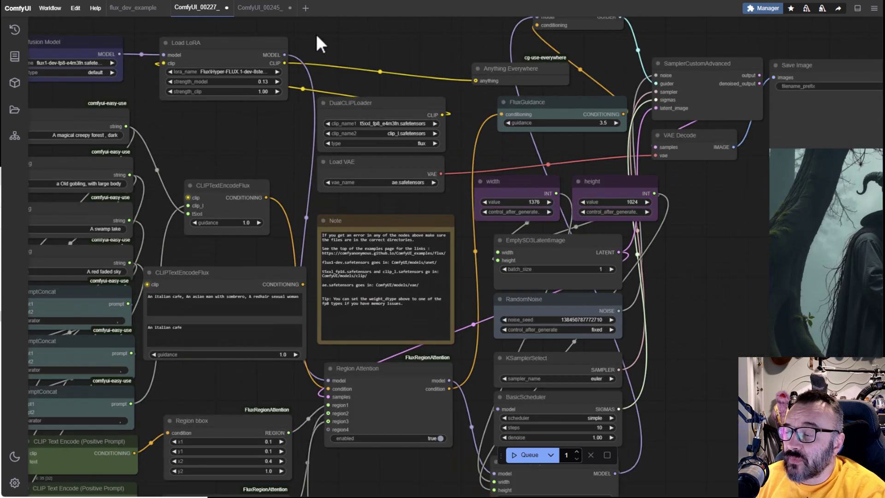
scroll(468, 339, up, 10)
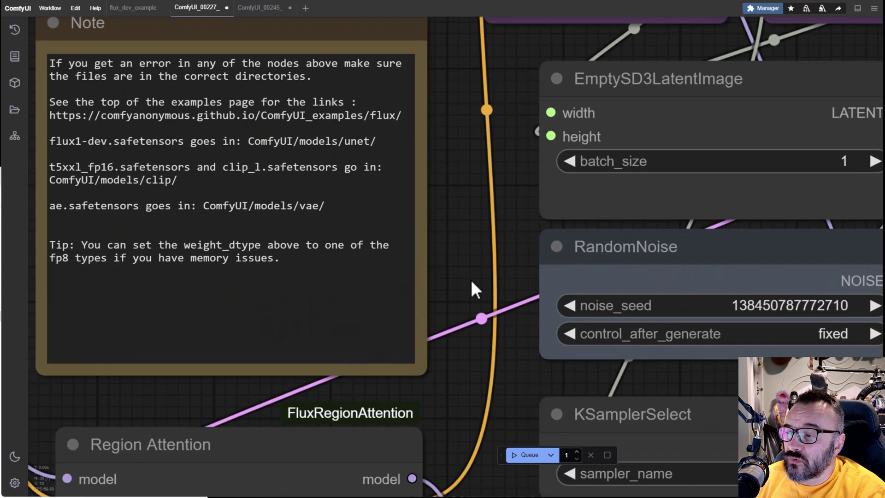
drag(484, 227, 576, 290)
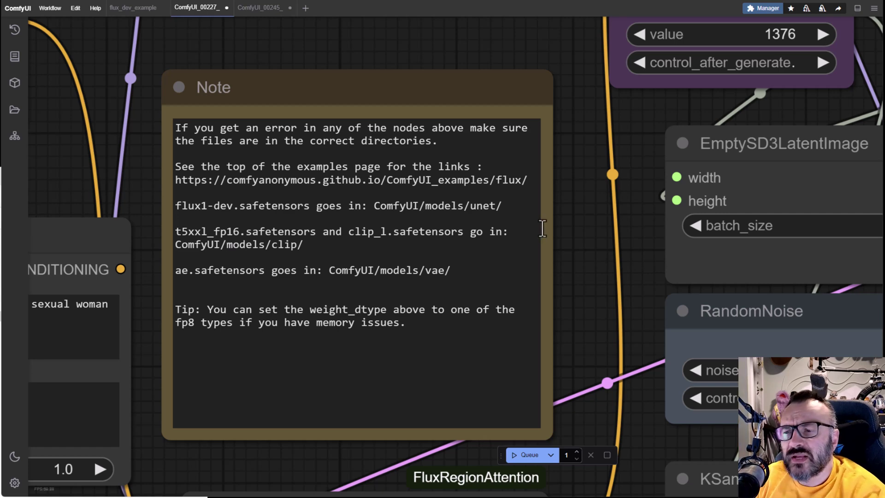
drag(67, 74, 816, 496)
drag(211, 145, 282, 174)
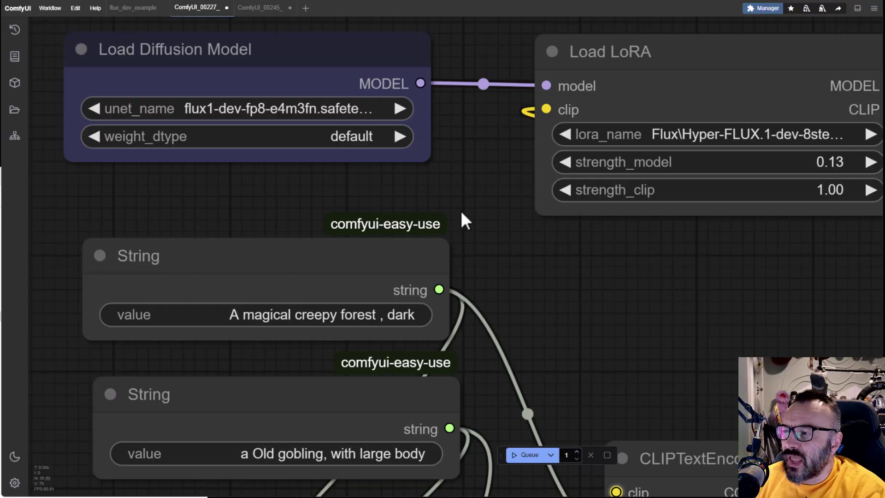
drag(462, 213, 503, 267)
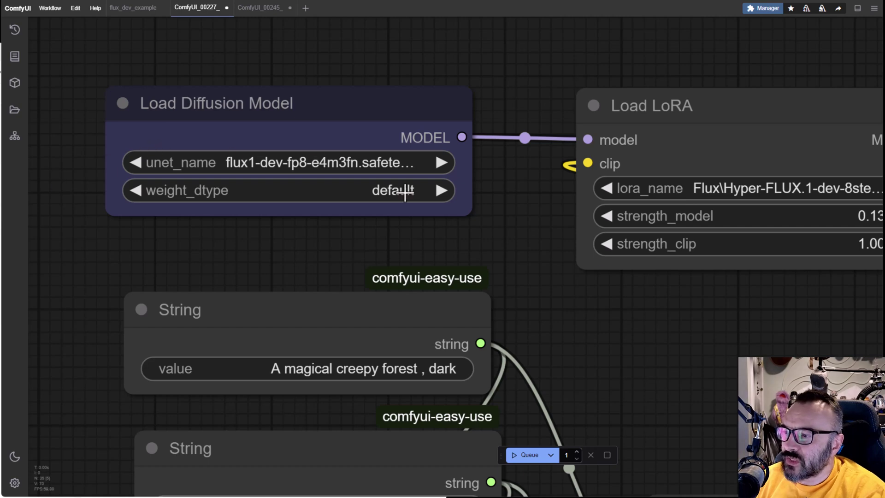
drag(563, 319, 282, 33)
drag(594, 277, 361, 138)
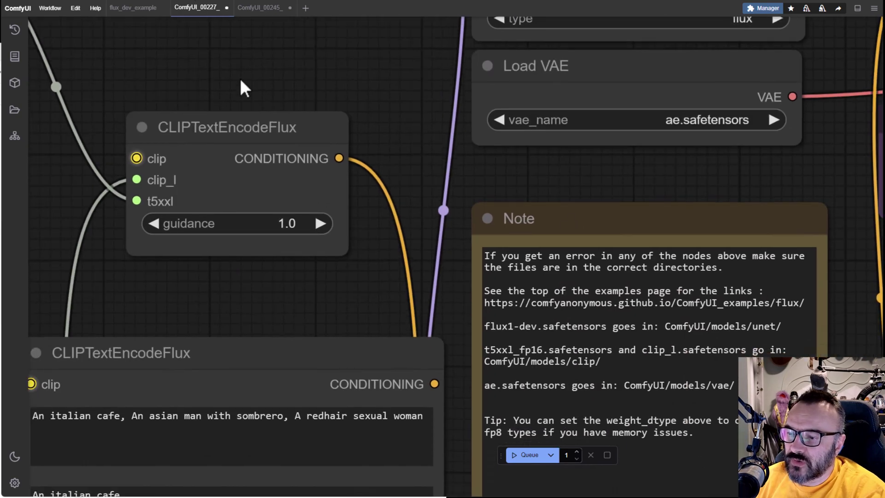
drag(241, 81, 583, 381)
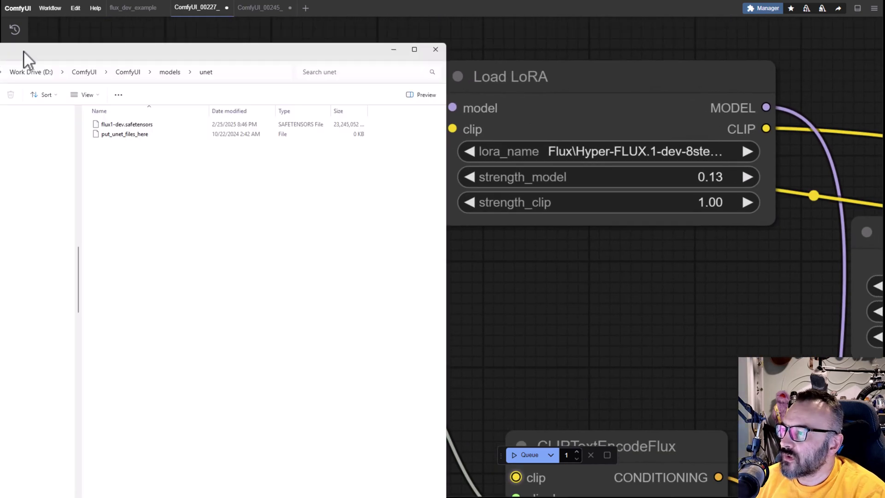
Show the contents of the ComfyUI models/diffusion_models folder in File Explorer.
drag(23, 50, 178, 9)
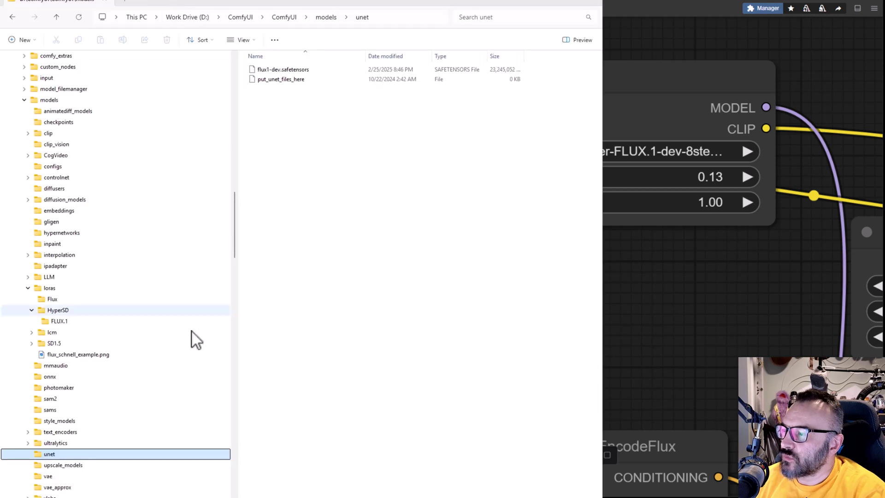
click(60, 201)
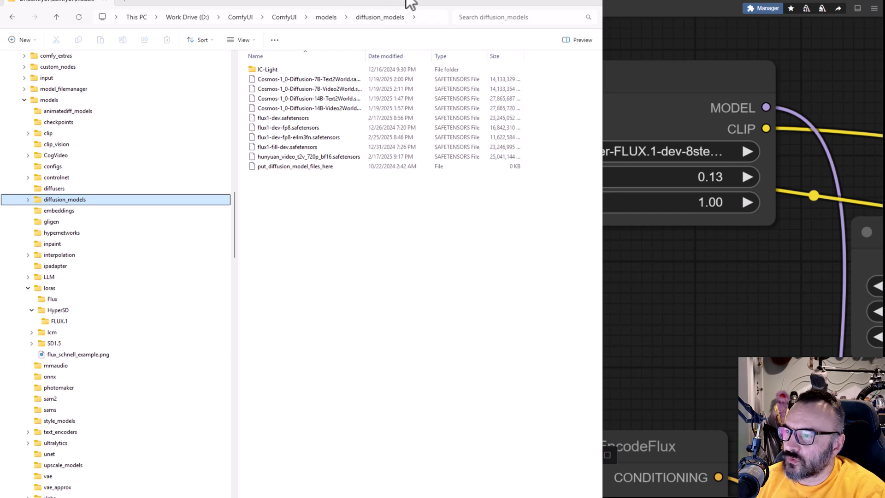
drag(409, 4, 390, 68)
Check the Load LoRA node's file setting and show the contents of the models/loras/Flux folder in File Explorer.
click(667, 242)
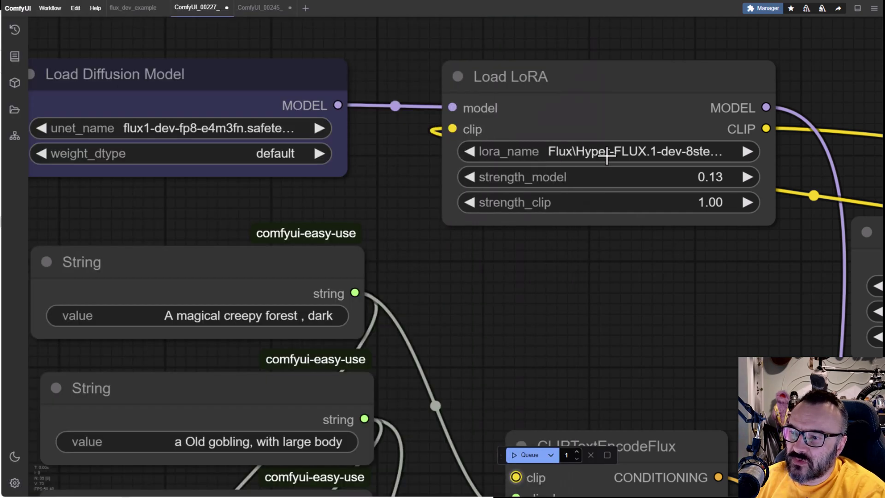
key(alt+Tab)
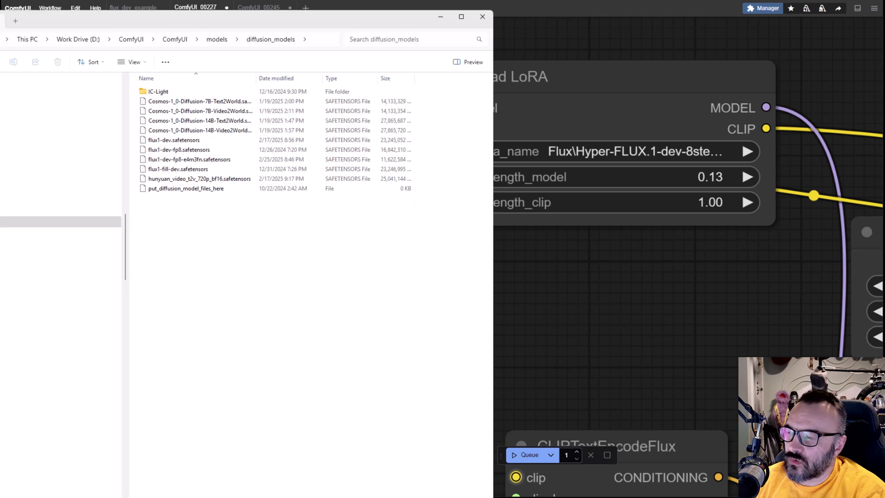
drag(215, 20, 325, 14)
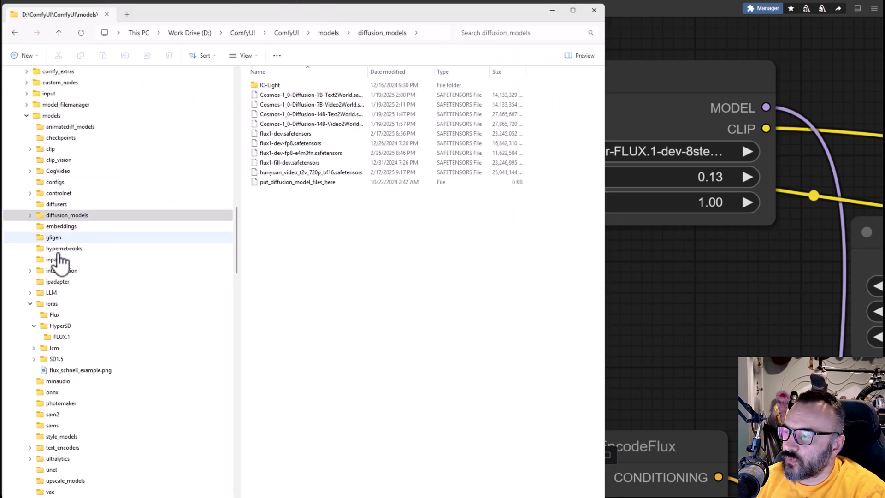
click(52, 314)
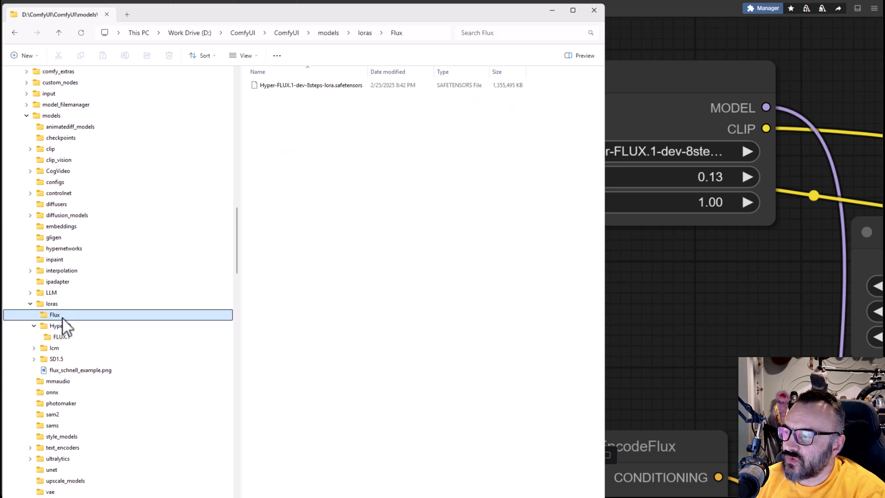
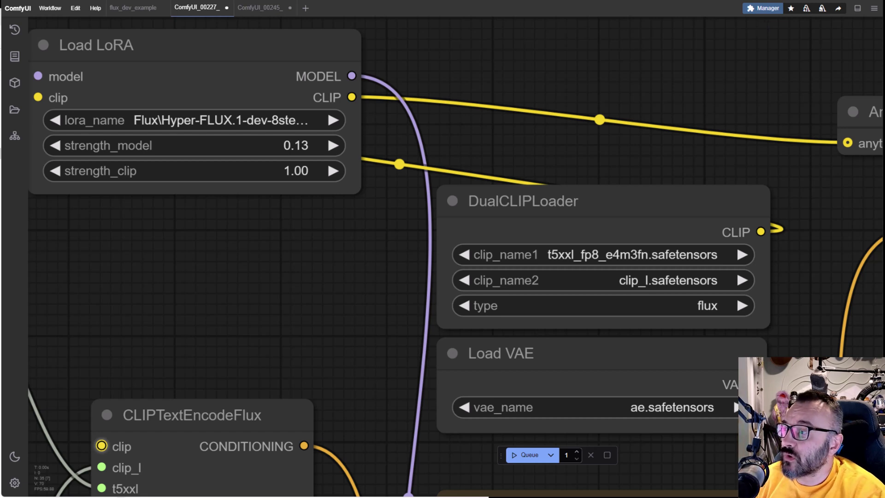
Examine the models/clip folder and its place in the ComfyUI directory tree against the DualCLIPLoader files, and return to the workflow.
key(alt+Tab)
drag(122, 16, 276, 18)
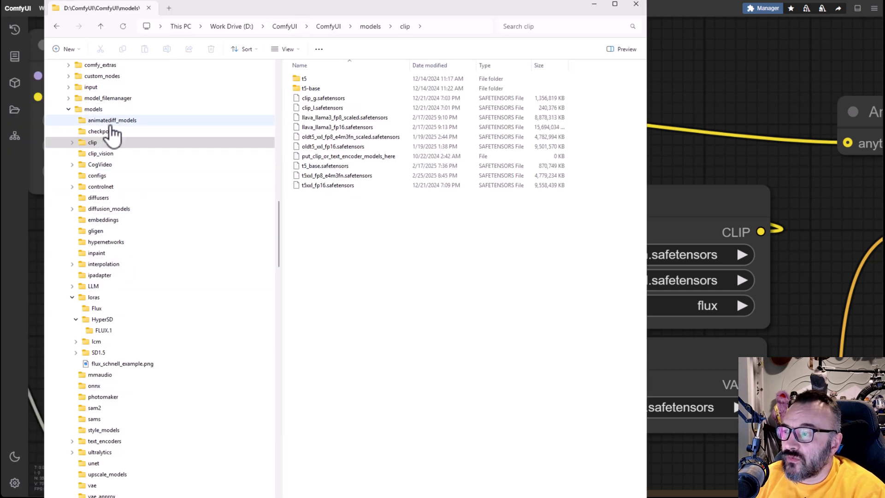
scroll(118, 143, up, 8)
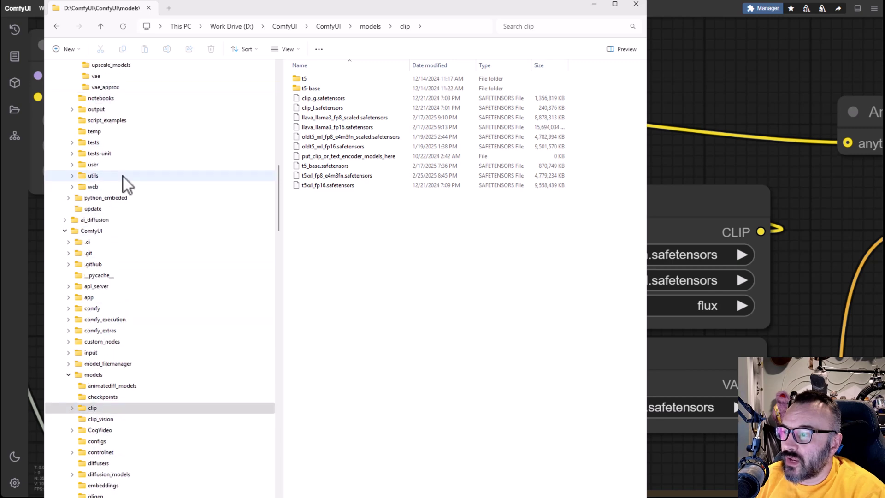
scroll(127, 176, up, 12)
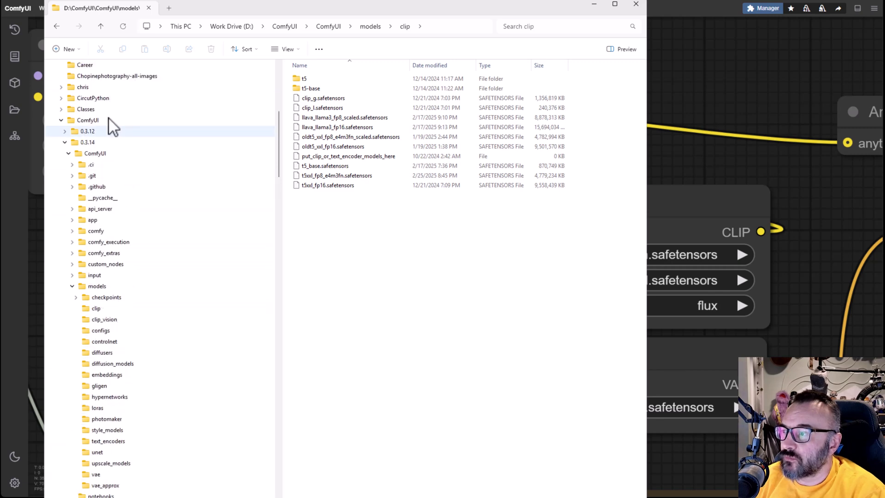
scroll(157, 275, down, 9)
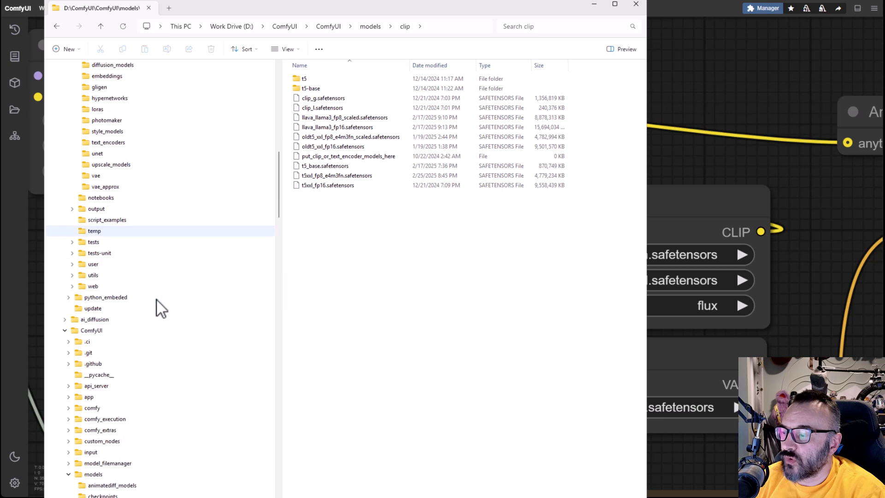
scroll(157, 300, down, 5)
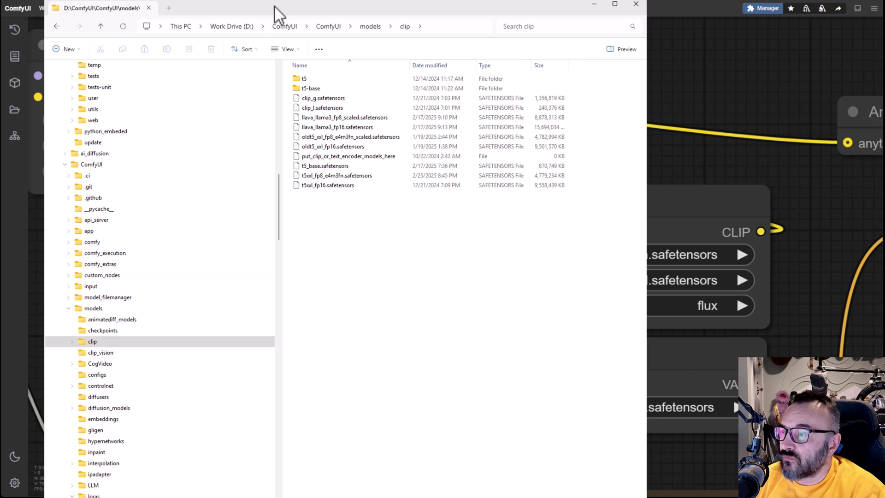
drag(275, 14, 199, 11)
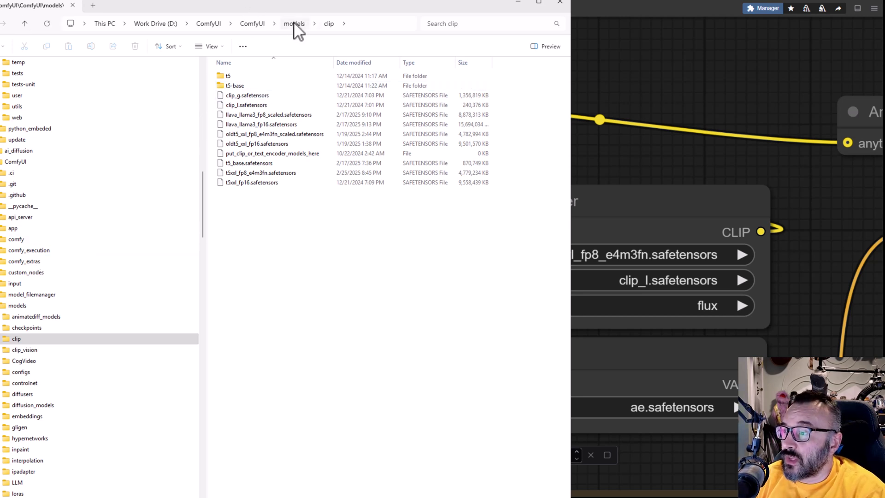
drag(243, 10, 278, 16)
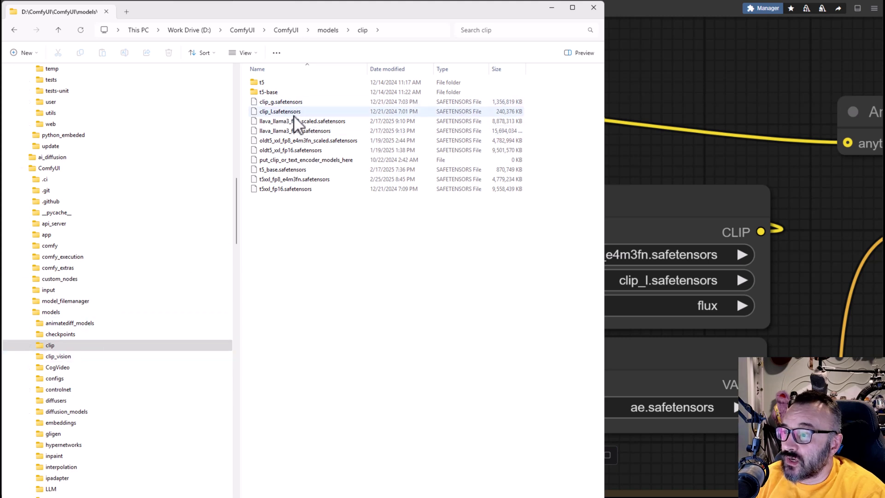
drag(397, 12, 347, 16)
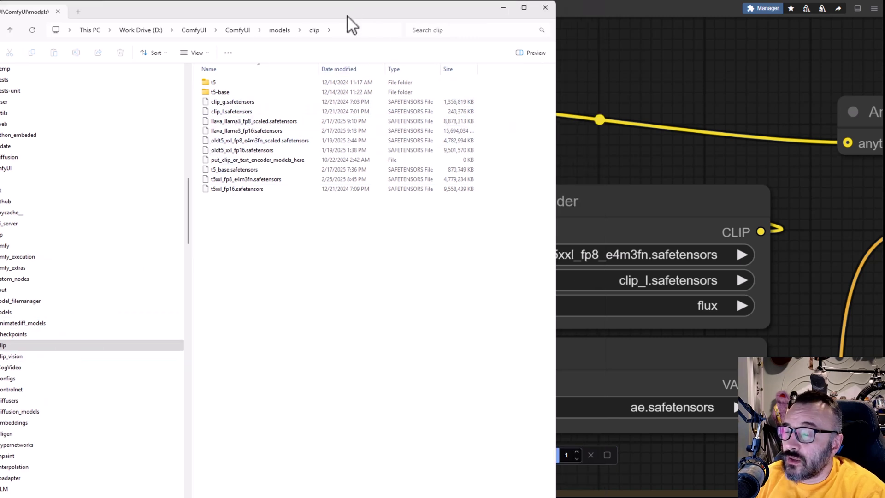
click(723, 67)
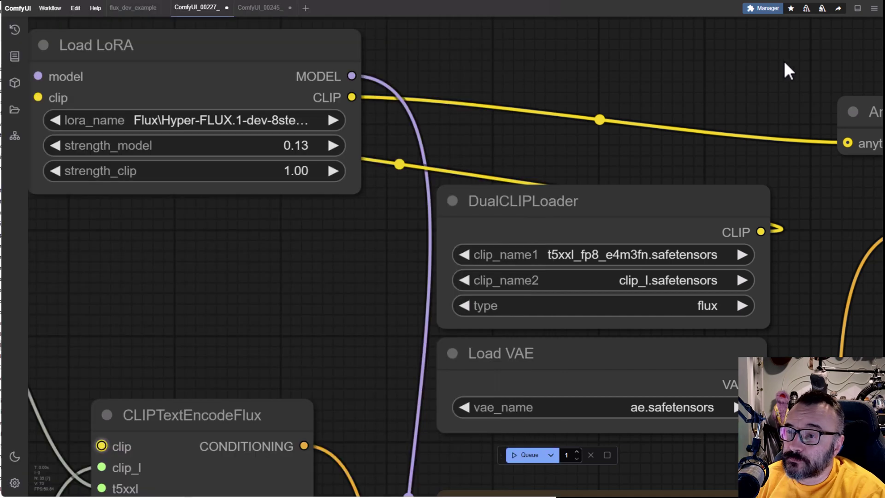
Search ComfyUI Manager's model list for "clip_l" and close the manager.
click(762, 10)
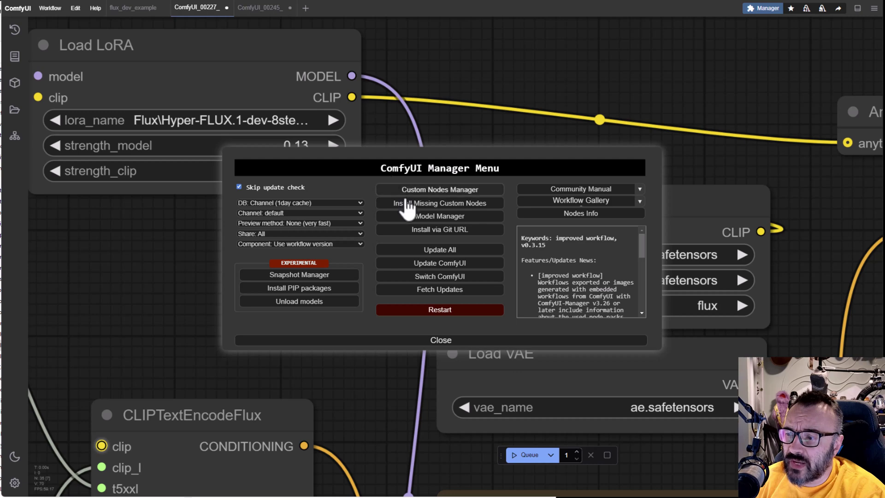
click(433, 217)
click(359, 65)
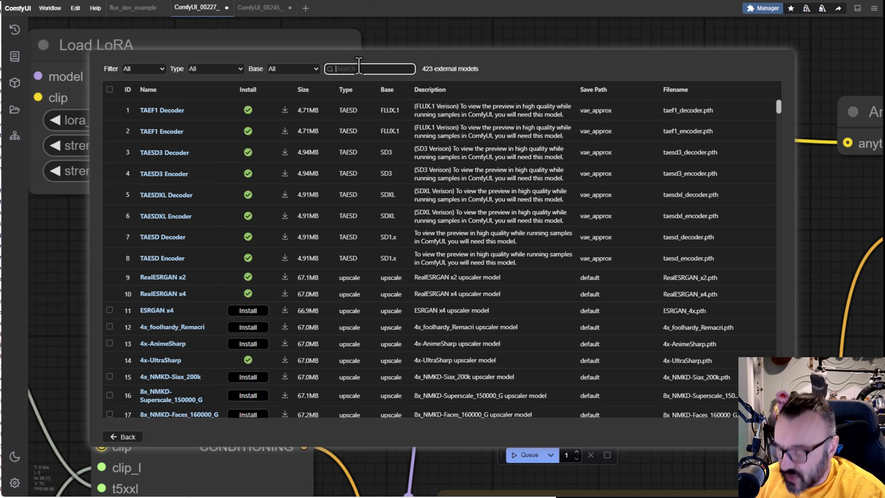
text(clip)
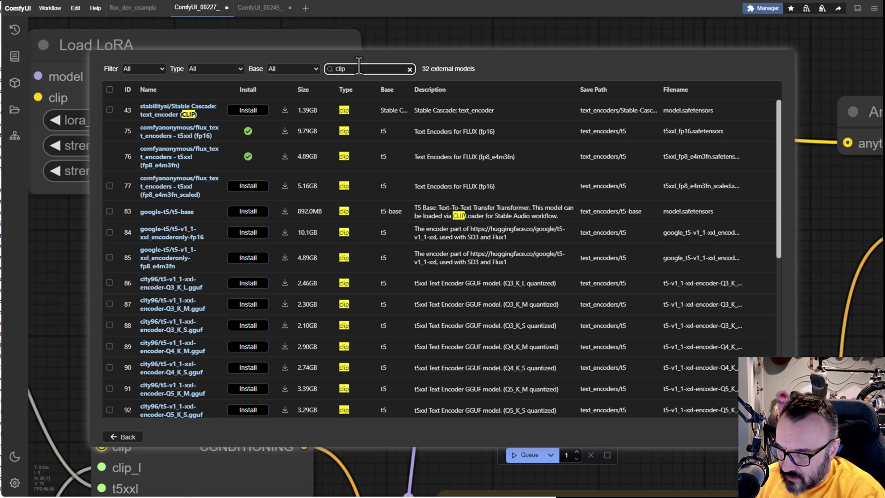
text(_l)
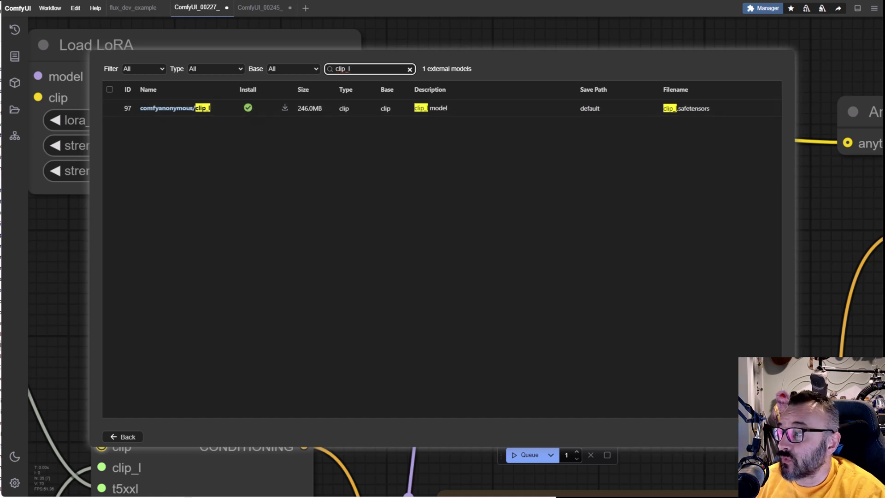
click(421, 271)
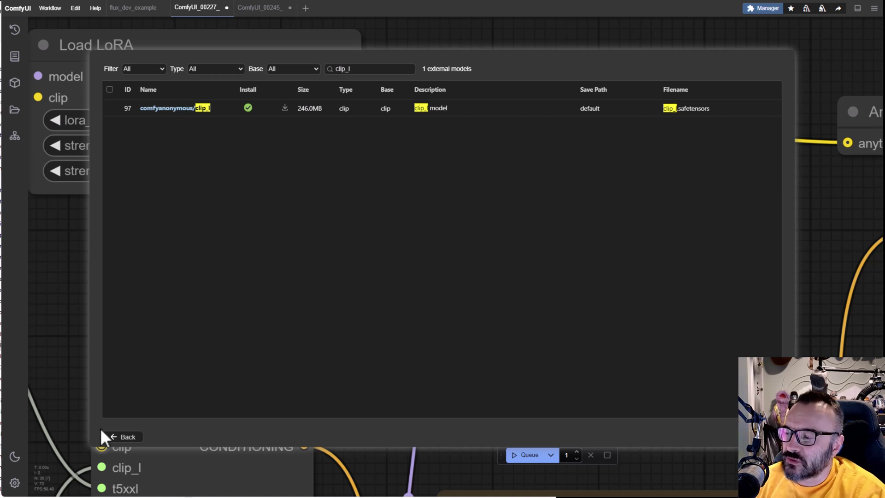
click(113, 437)
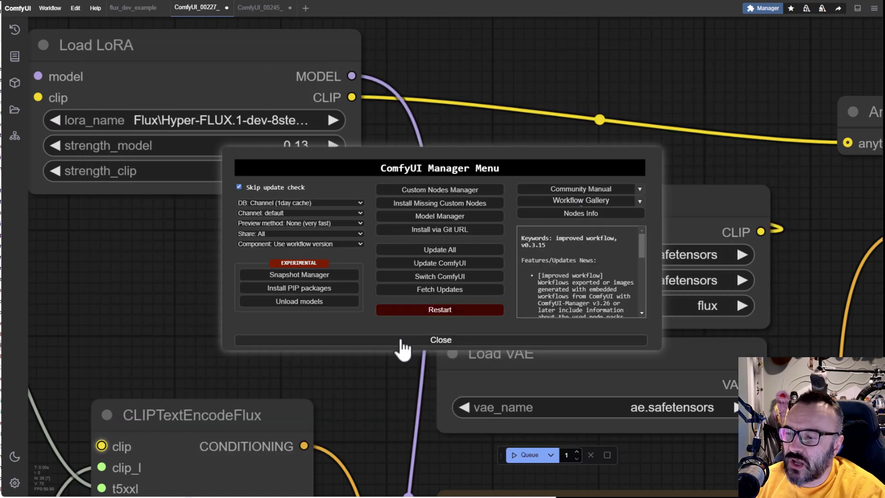
click(436, 340)
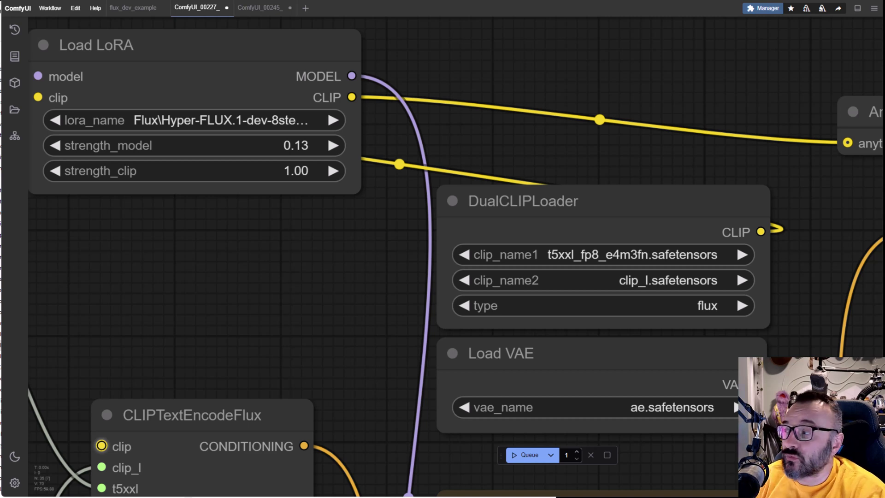
Examine the three Region bbox nodes' coordinates, their links into the Region Attention node, the sampling nodes and the generated image.
scroll(390, 62, down, 10)
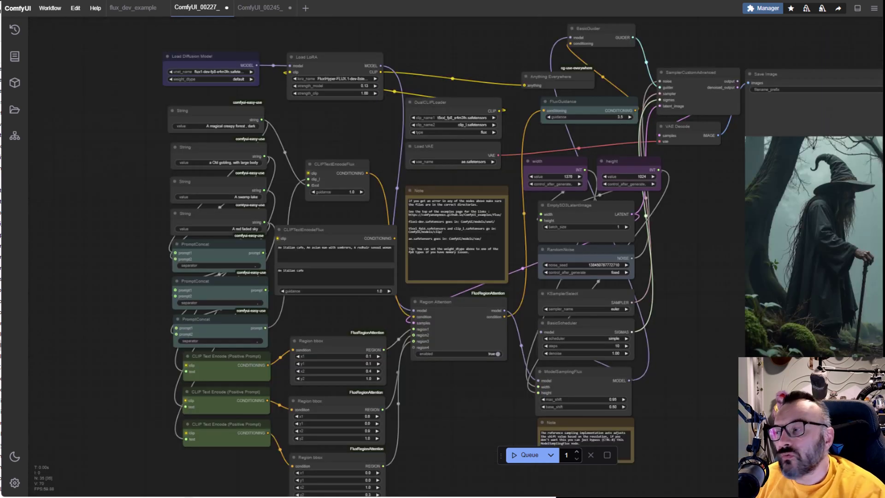
drag(150, 200, 181, 148)
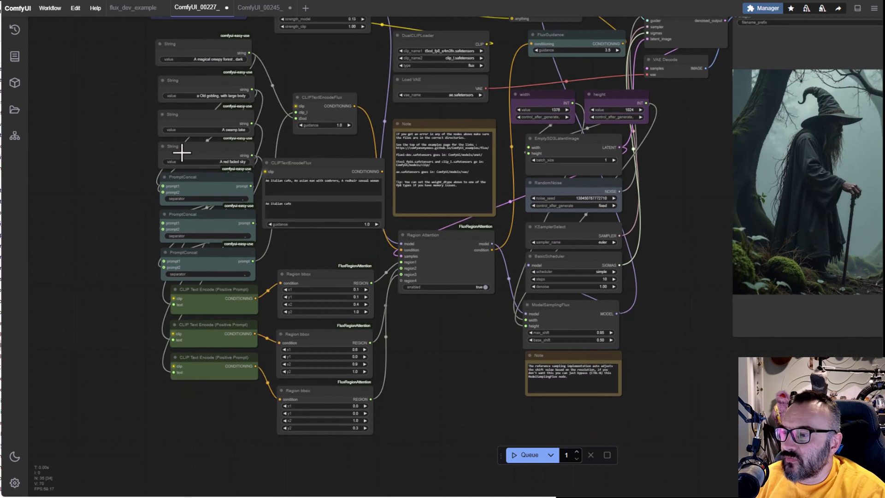
scroll(398, 411, up, 1)
scroll(380, 362, up, 5)
drag(369, 360, 470, 257)
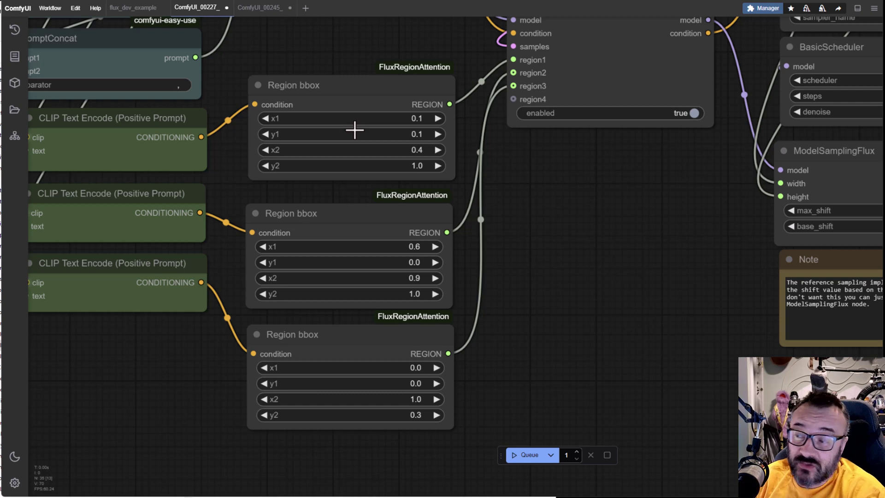
drag(504, 223, 747, 272)
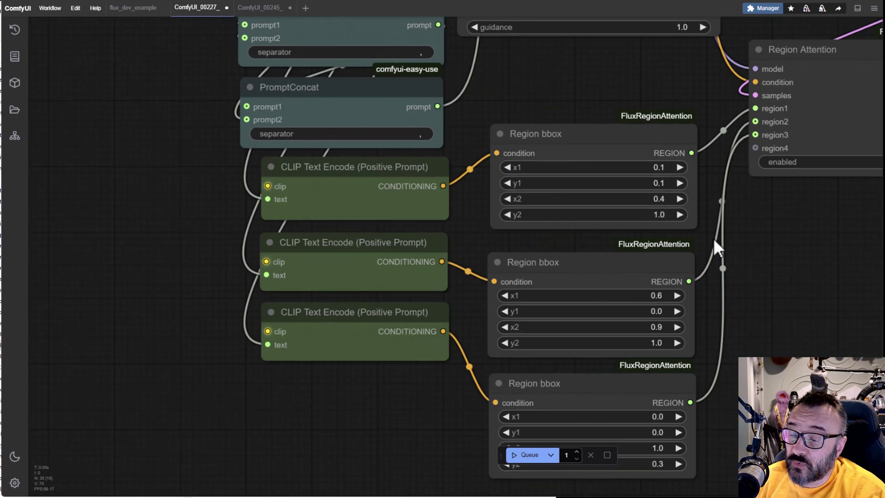
drag(590, 115, 390, 105)
drag(650, 251, 630, 326)
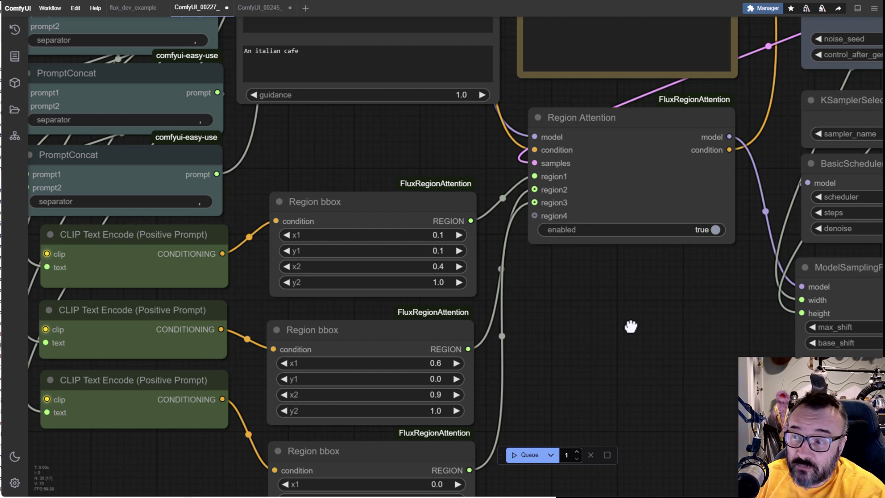
drag(621, 302, 556, 217)
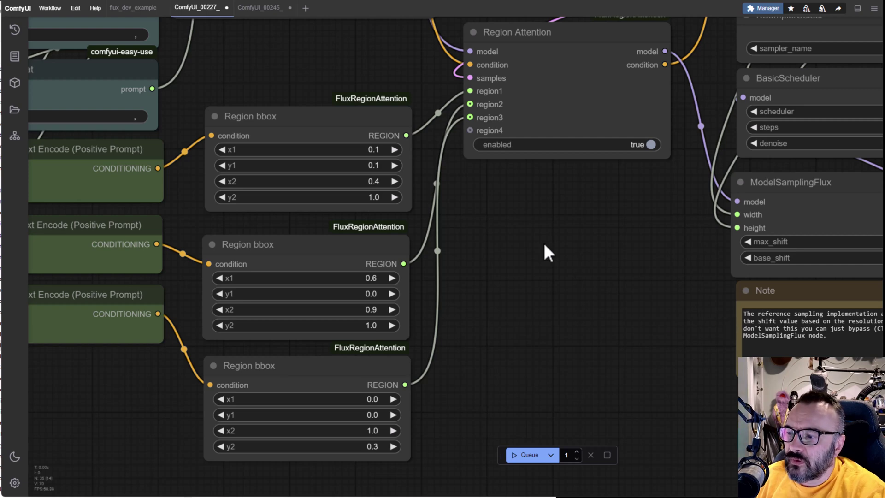
scroll(544, 250, down, 5)
drag(559, 278, 308, 248)
drag(297, 197, 328, 405)
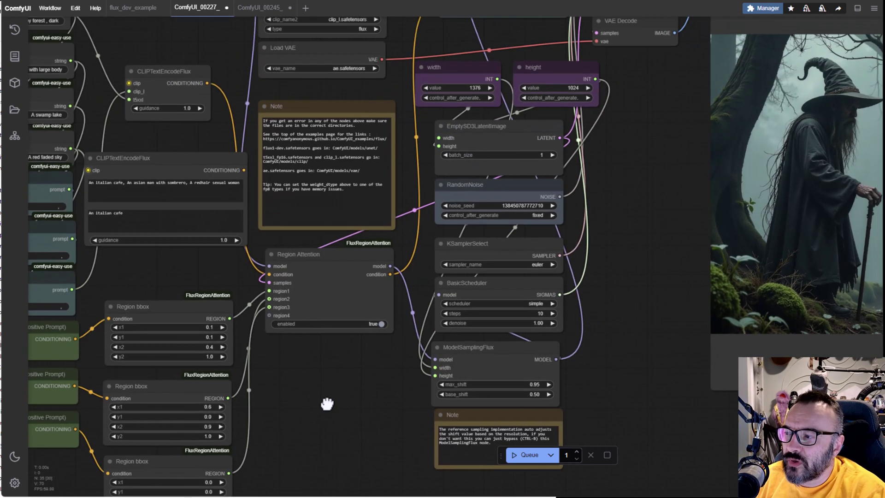
drag(573, 233, 299, 265)
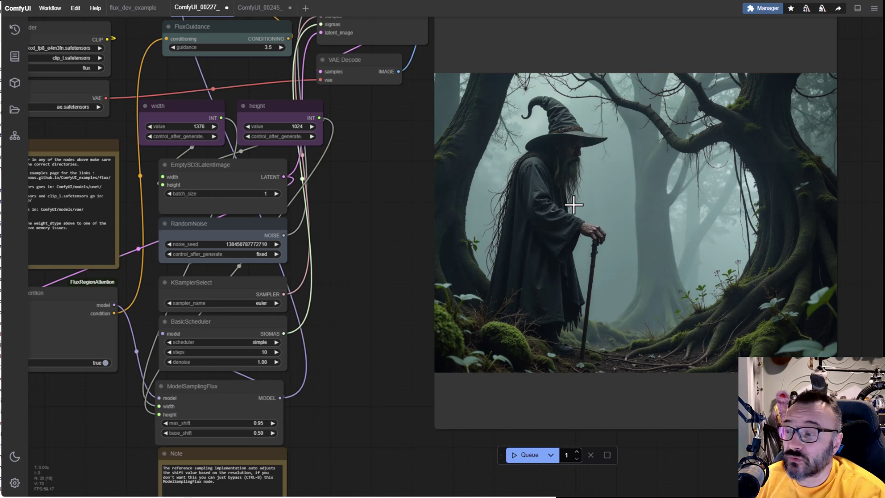
Trace the String prompts through the PromptConcat and CLIP Text Encode nodes to the Region bbox nodes.
drag(72, 434, 526, 303)
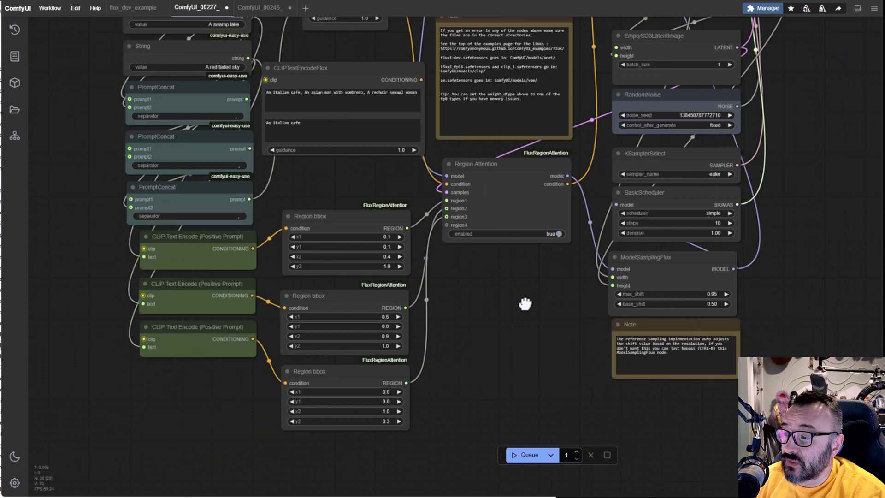
drag(76, 169, 127, 269)
drag(133, 186, 148, 245)
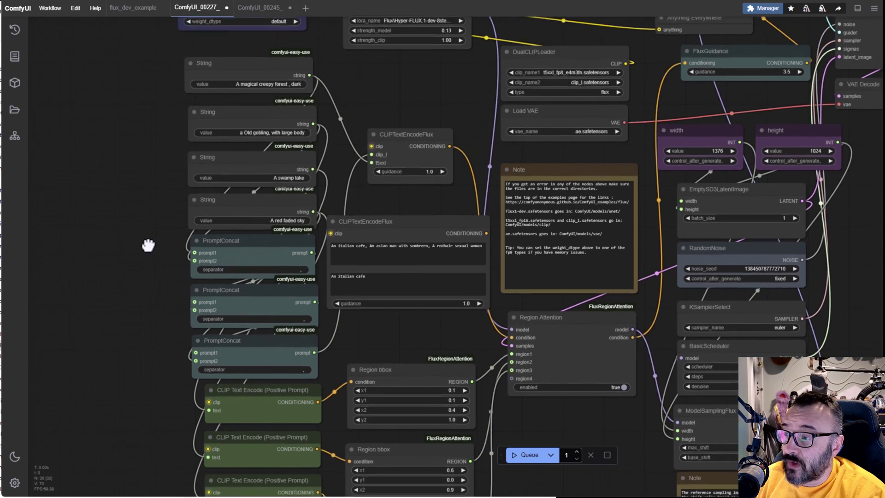
scroll(138, 170, up, 5)
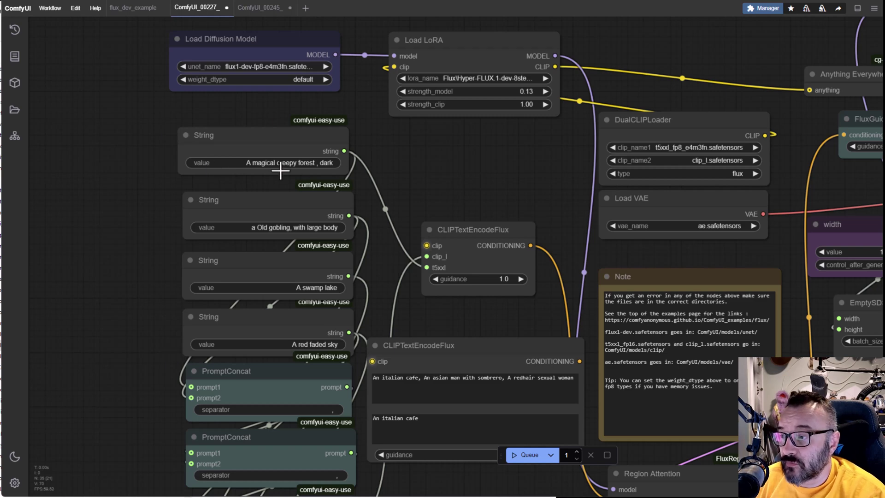
drag(144, 323, 113, 128)
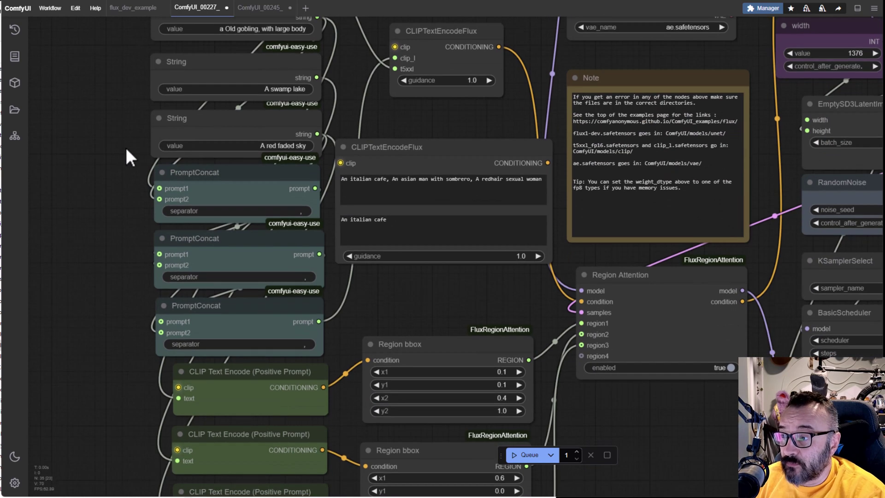
scroll(126, 149, down, 5)
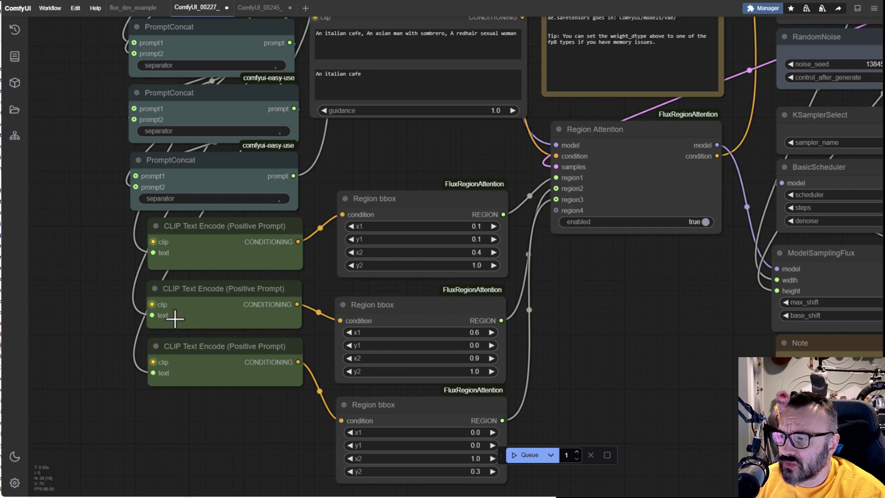
drag(613, 320, 613, 490)
drag(437, 42, 569, 152)
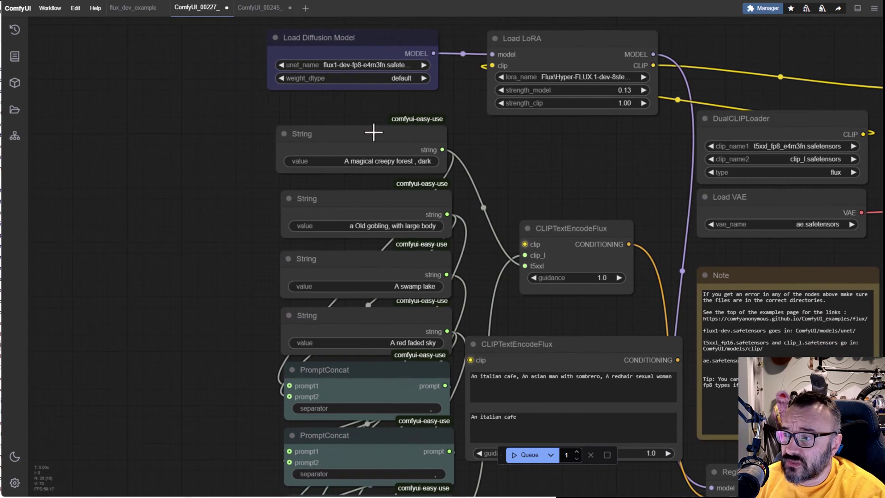
Move the "A magical creepy forest", "a Old gobling" and "A swamp lake" String nodes apart, placing the swamp lake one beside the CLIP Text Encode nodes.
drag(374, 134, 189, 134)
drag(368, 201, 478, 29)
drag(442, 92, 178, 351)
drag(239, 246, 221, 4)
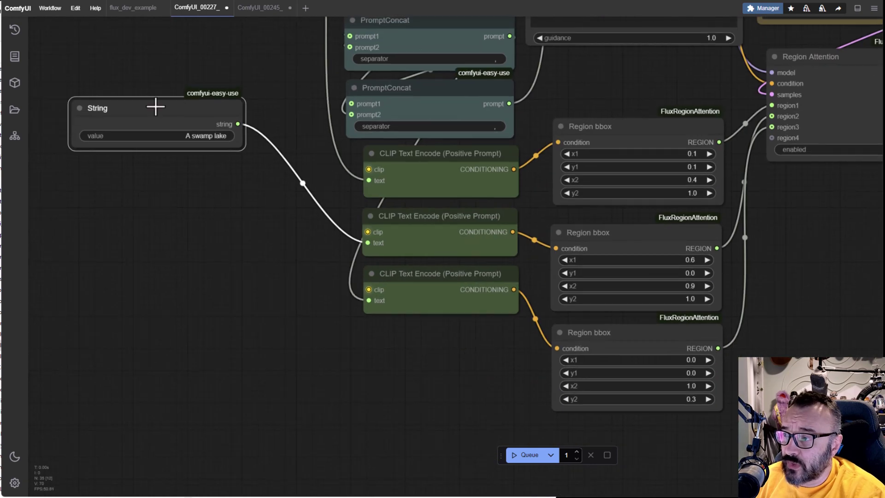
drag(182, 105, 162, 251)
Space out the middle and lowest CLIP Text Encode (Positive Prompt) nodes so the swamp lake prompt's links are separated.
drag(421, 219, 320, 354)
drag(421, 283, 393, 433)
drag(372, 350, 425, 274)
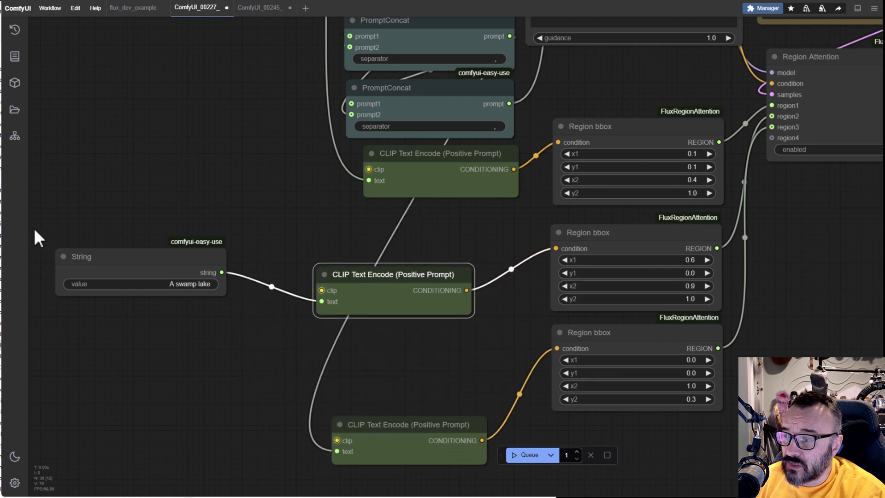
Trace the swamp lake prompt through its Region bbox and Region Attention nodes to the sampling nodes and the generated image.
drag(308, 339, 133, 350)
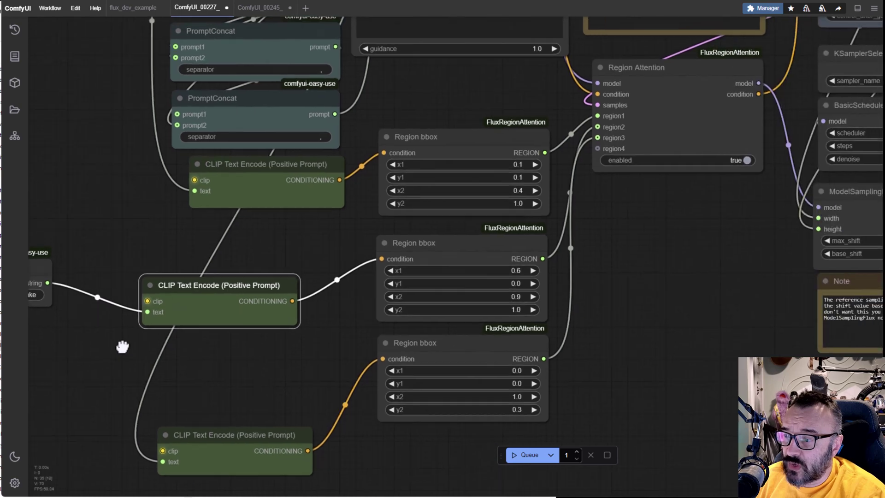
drag(294, 381, 196, 408)
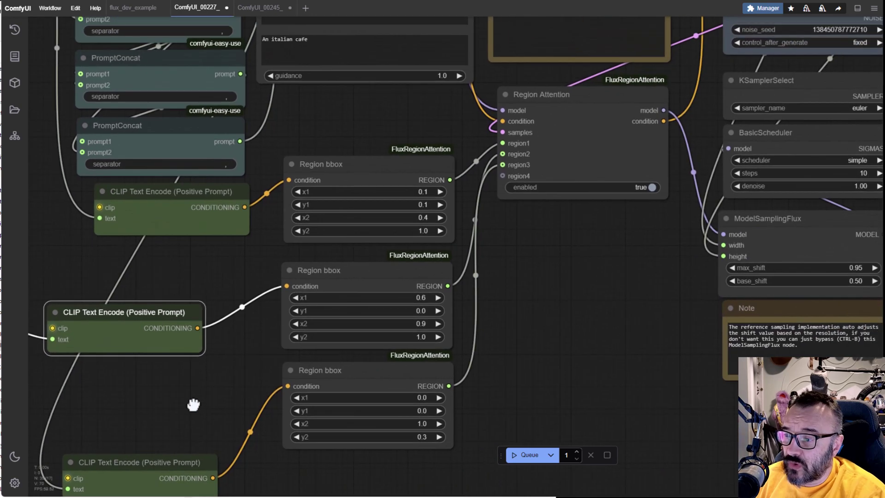
click(378, 272)
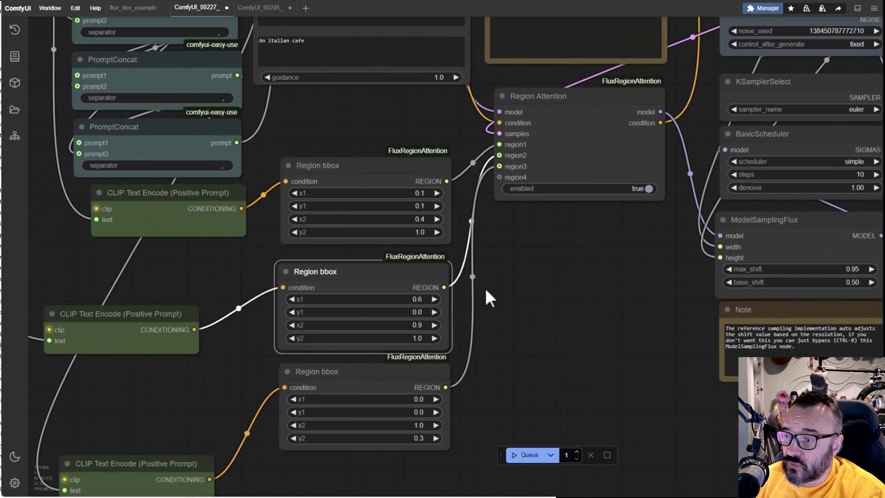
scroll(519, 292, right, 5)
scroll(519, 292, up, 2)
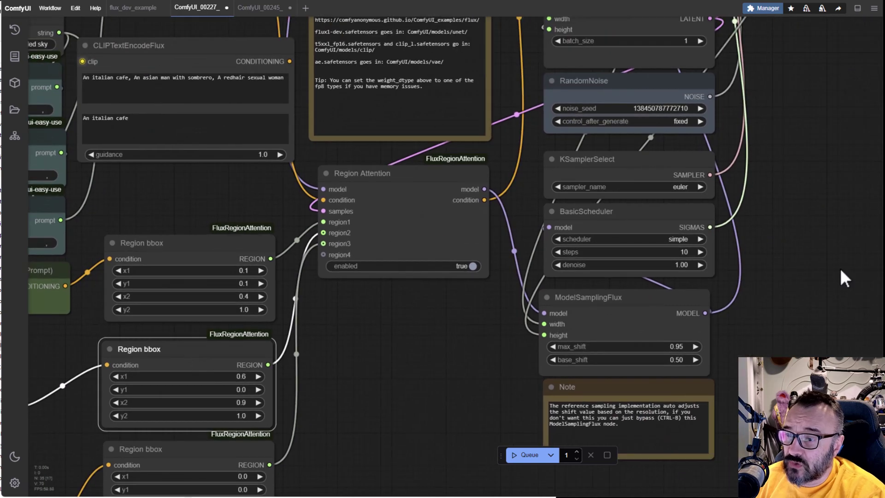
scroll(762, 310, right, 3)
scroll(762, 310, up, 3)
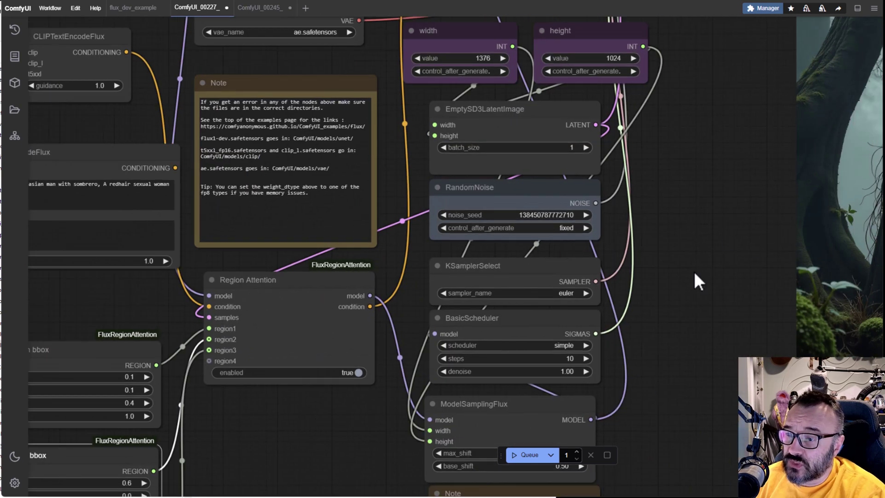
drag(695, 280, 67, 227)
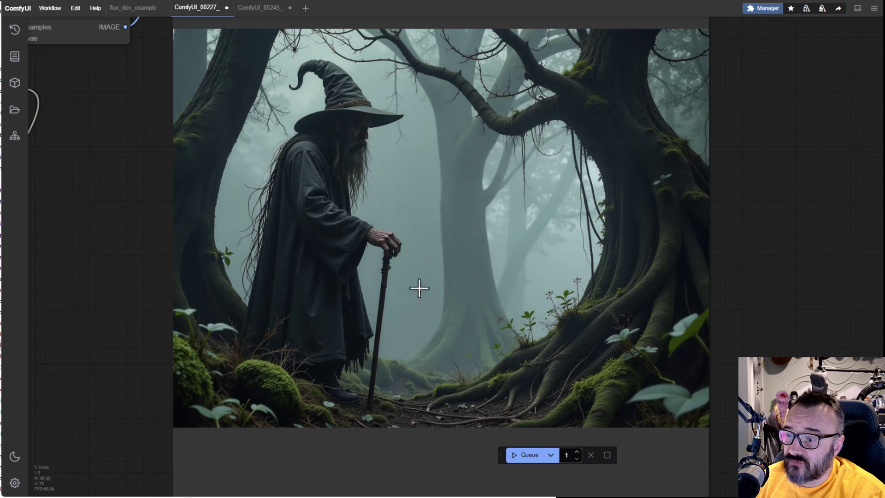
scroll(144, 321, left, 10)
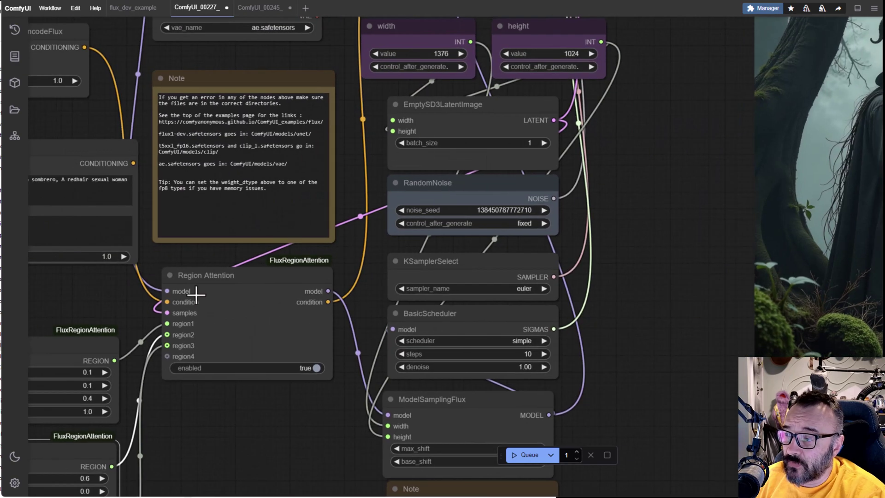
Rearrange the forest, gobling and "A red faded sky" String nodes in a separate column beside the PromptConcat nodes.
scroll(197, 292, left, 10)
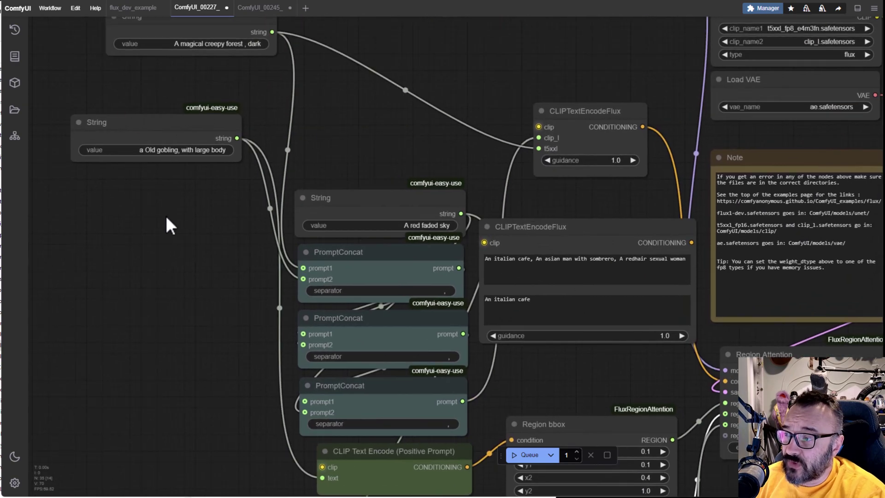
scroll(166, 223, up, 3)
scroll(166, 223, left, 5)
drag(325, 81, 259, 101)
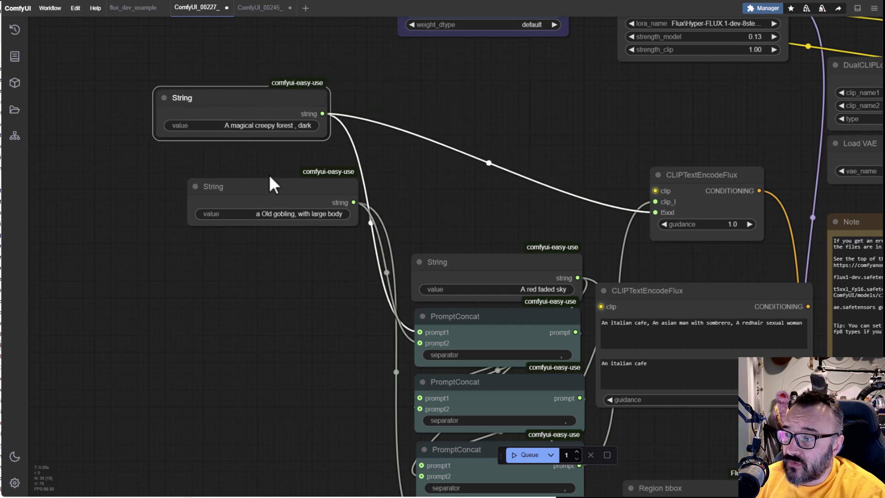
drag(271, 191, 235, 177)
scroll(520, 203, down, 3)
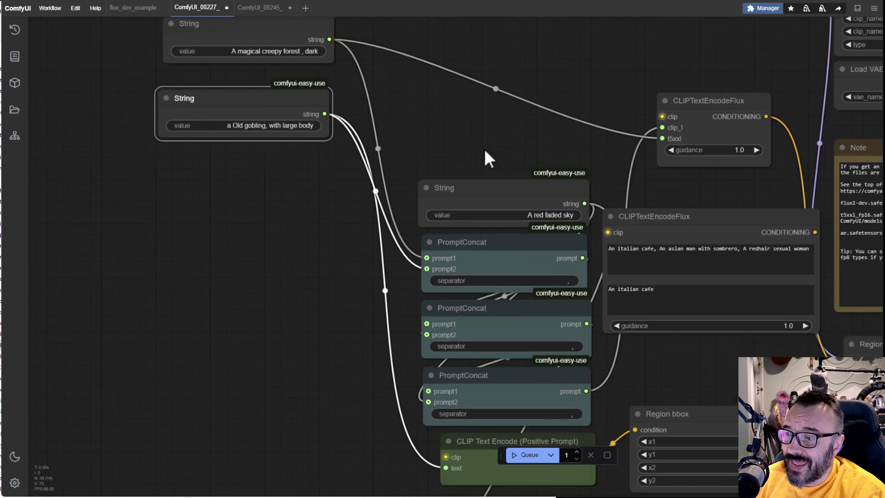
drag(474, 182, 178, 239)
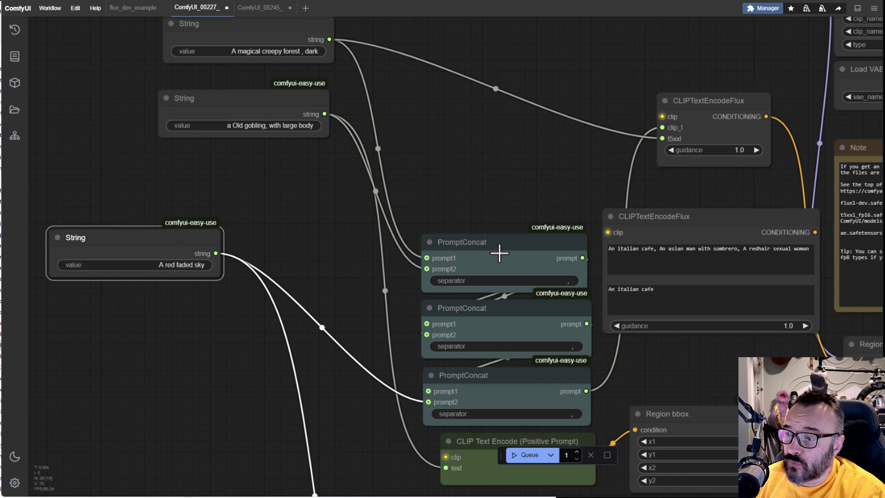
Separate the first and second PromptConcat nodes from the third so the links chaining them are exposed.
drag(497, 249, 466, 168)
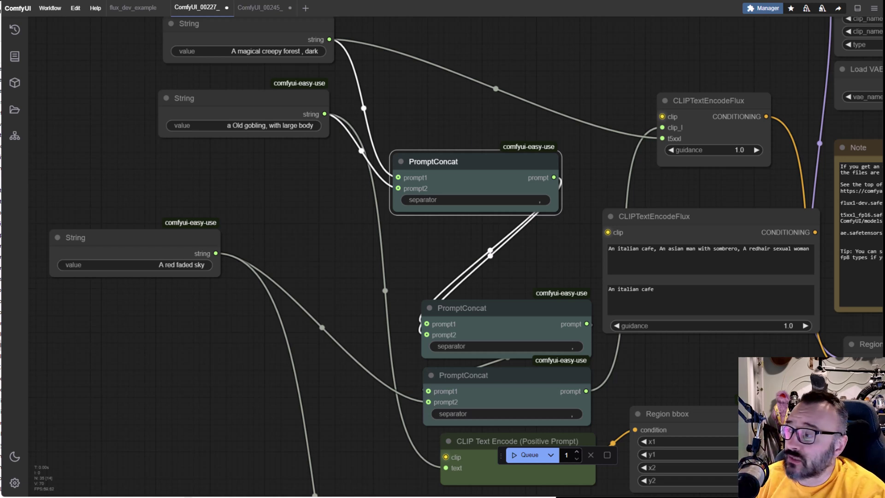
drag(495, 159, 458, 119)
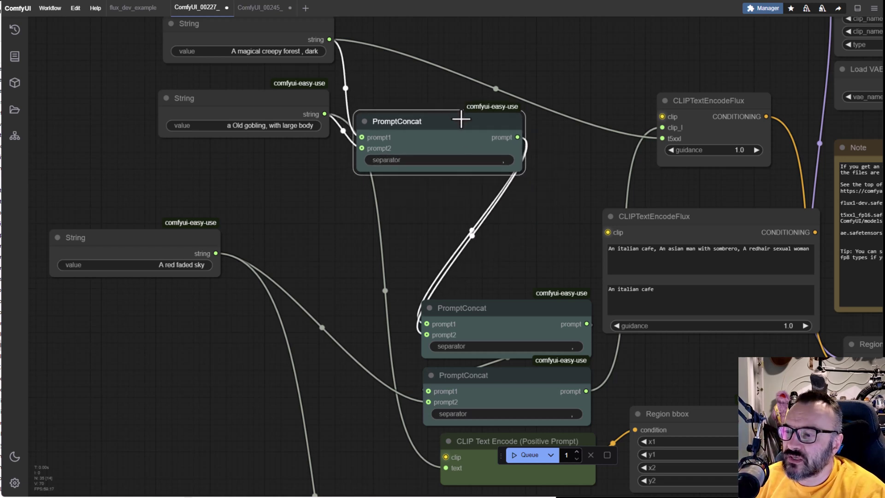
drag(486, 300, 326, 230)
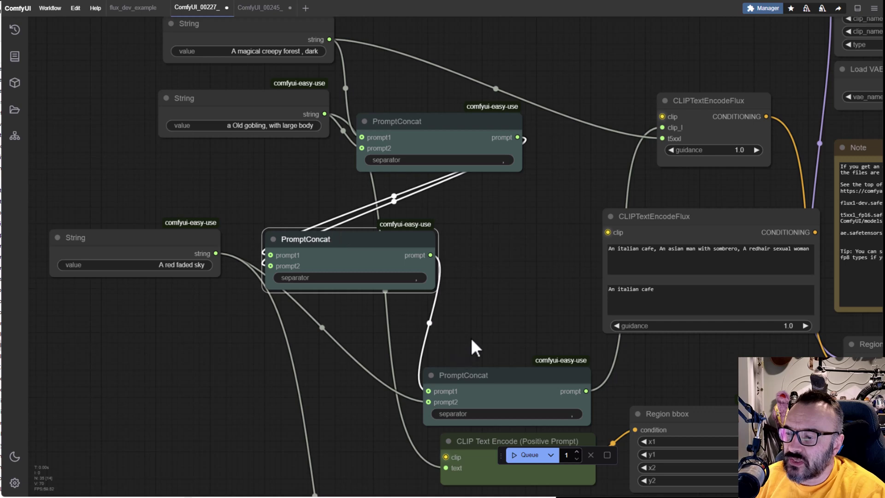
Move the uppermost CLIP Text Encode node and the "a Old gobling, with large body" String node clear of the neighbouring nodes.
drag(479, 343, 411, 118)
drag(446, 228, 382, 255)
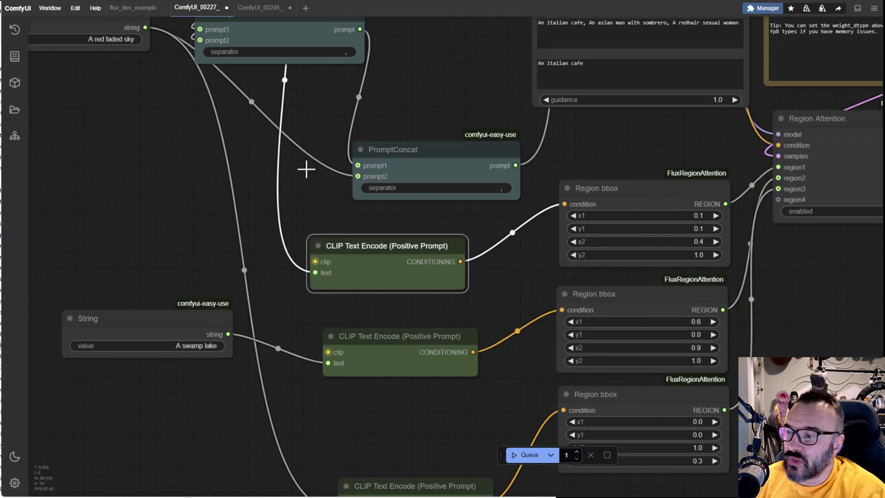
drag(329, 174, 550, 460)
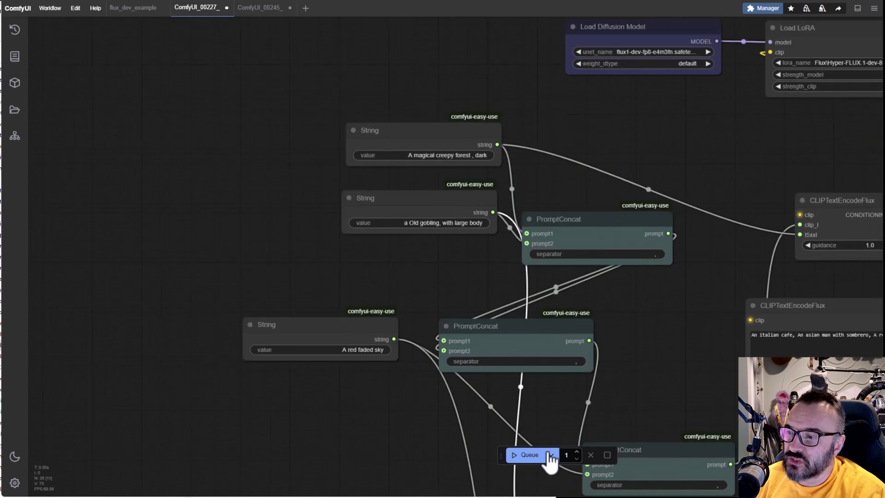
drag(436, 203, 345, 228)
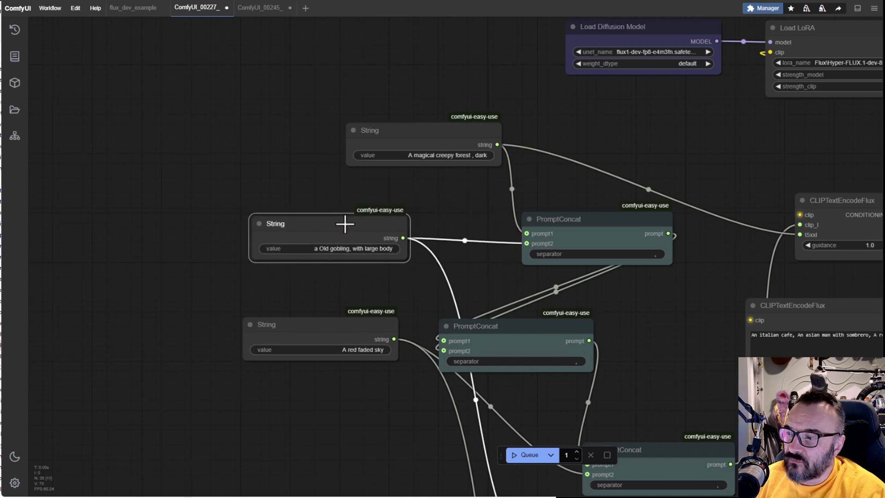
Examine the Region bbox coordinates fed by the gobling prompt and return to the String and PromptConcat nodes.
scroll(640, 302, down, 10)
scroll(640, 302, right, 8)
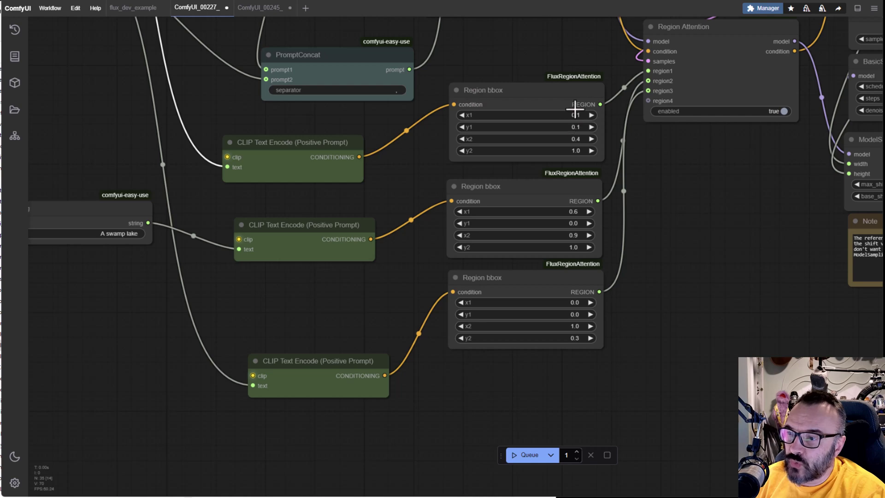
drag(704, 178, 7, 354)
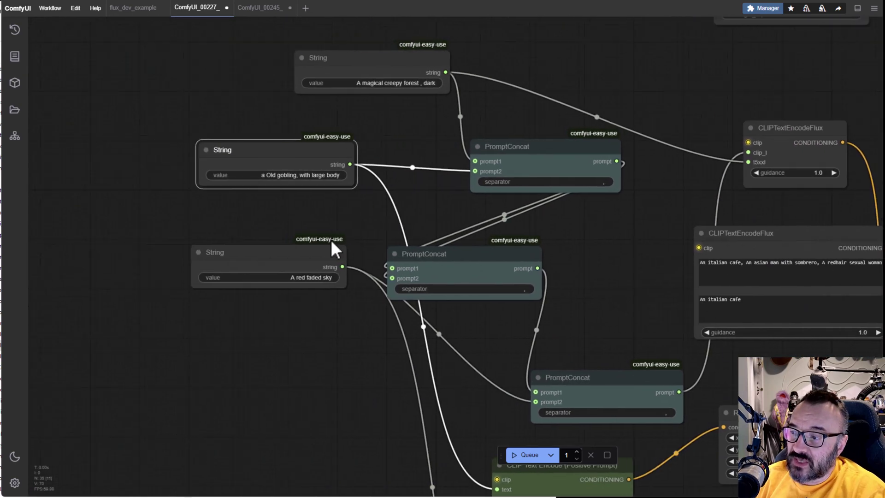
Examine the generated forest image in the Save Image node up close and in relation to the region and sampling nodes.
drag(597, 289, 377, 251)
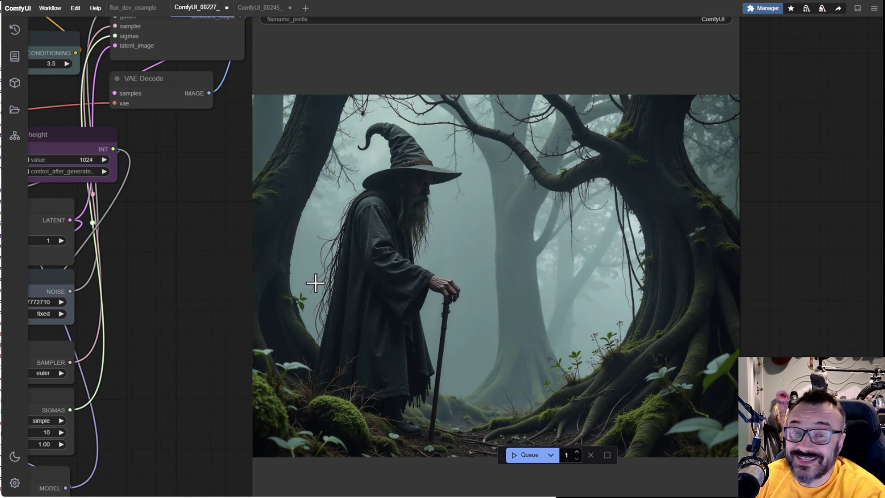
scroll(296, 263, down, 6)
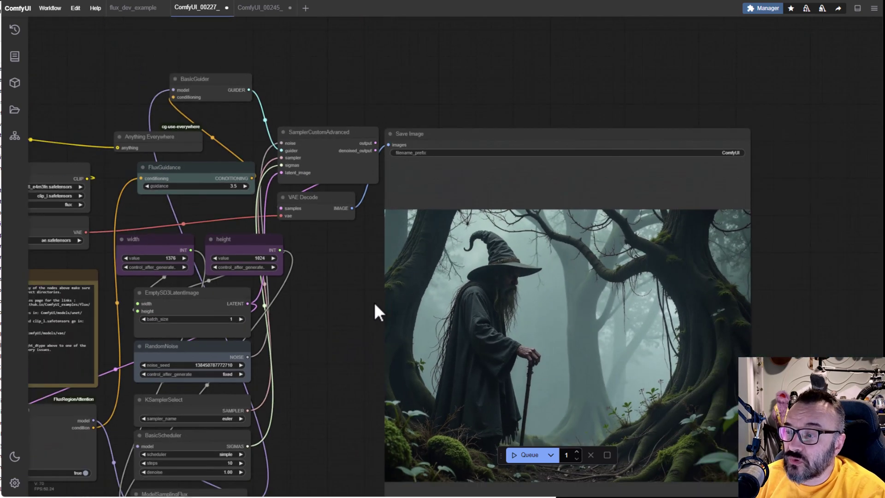
drag(374, 304, 610, 203)
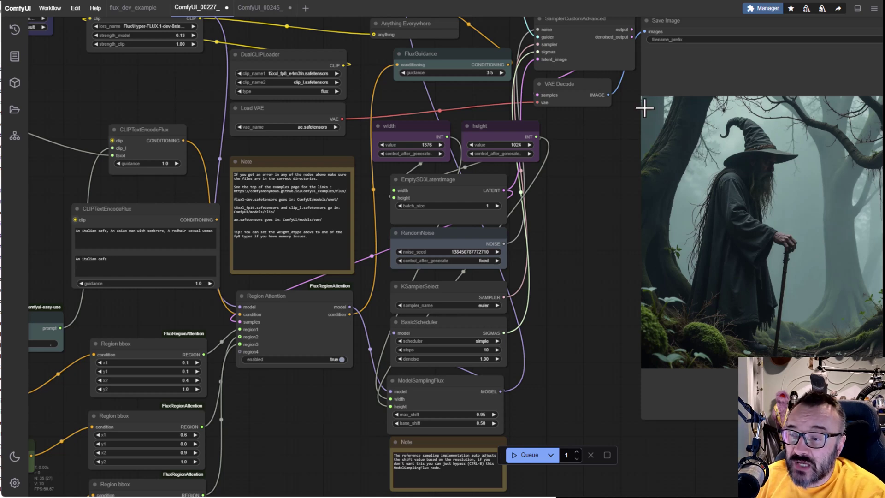
drag(558, 206, 554, 208)
scroll(555, 208, up, 5)
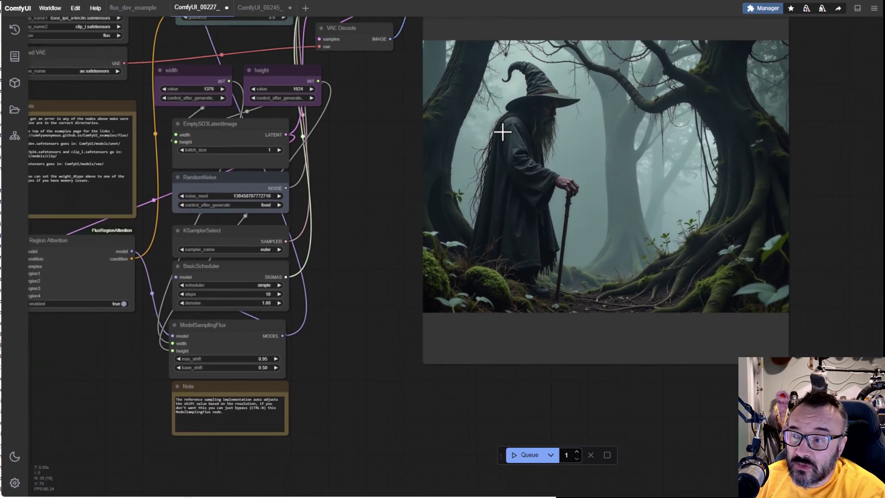
scroll(582, 198, up, 4)
drag(348, 287, 343, 249)
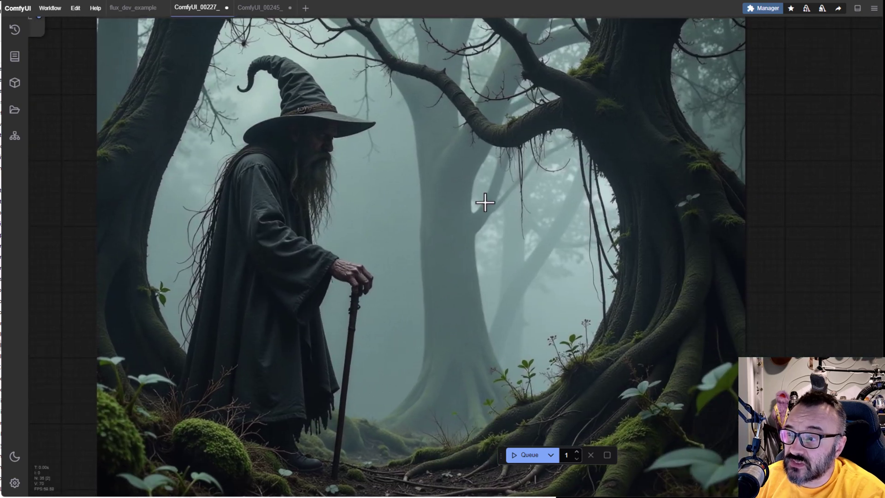
scroll(369, 263, up, 5)
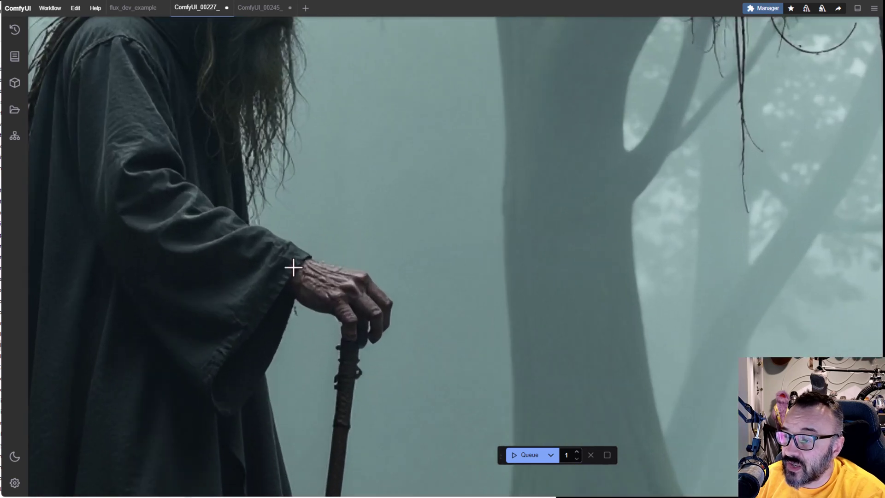
scroll(317, 295, down, 6)
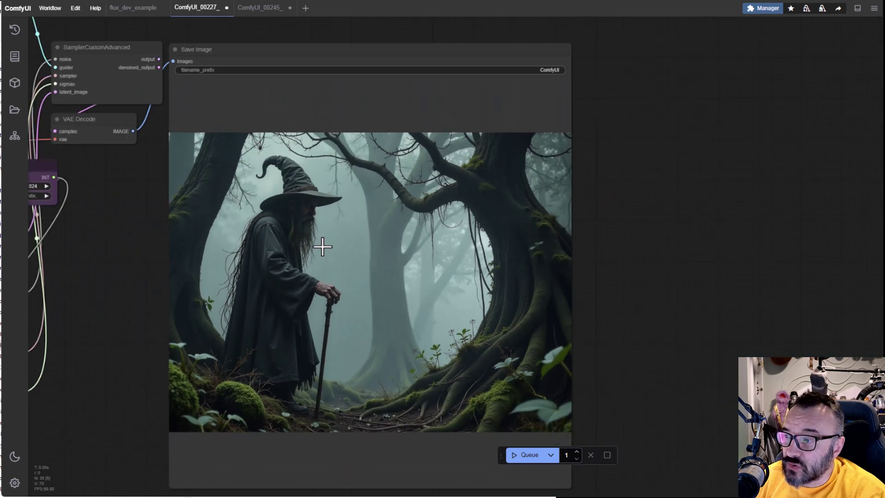
Inspect the width and height nodes and the RandomNoise node's seed and control_after_generate setting.
drag(322, 247, 723, 213)
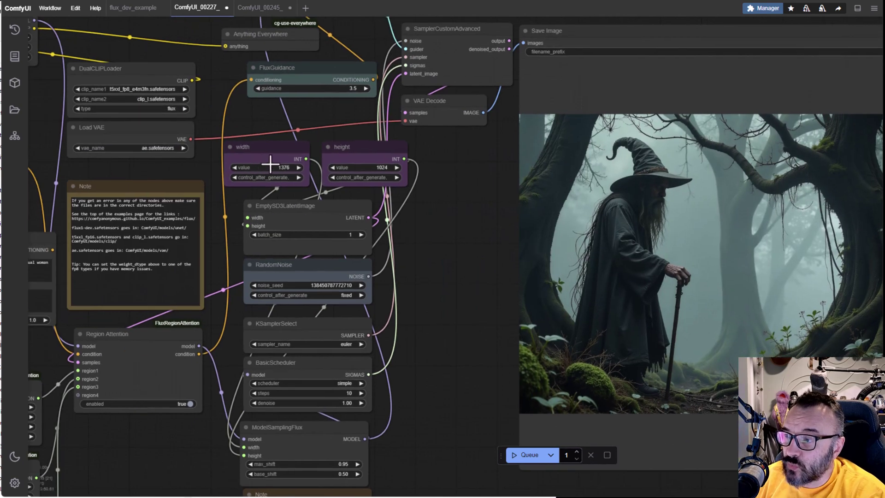
drag(409, 249, 601, 178)
scroll(488, 178, up, 7)
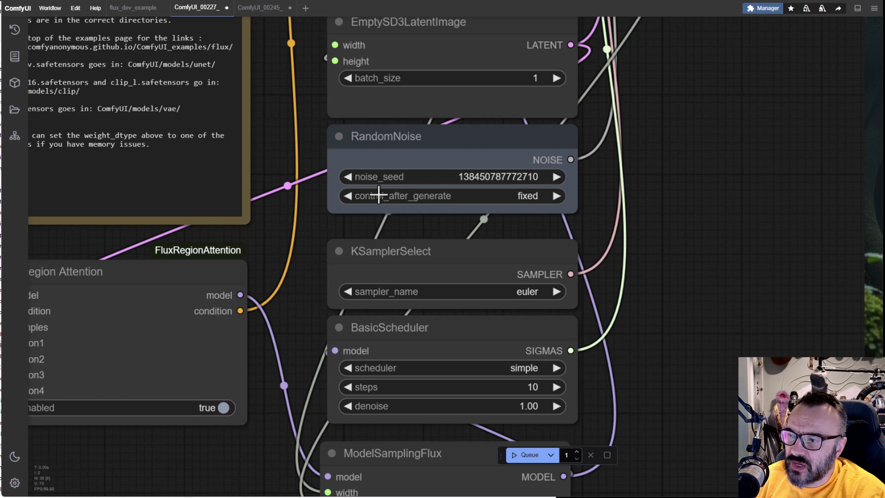
click(527, 197)
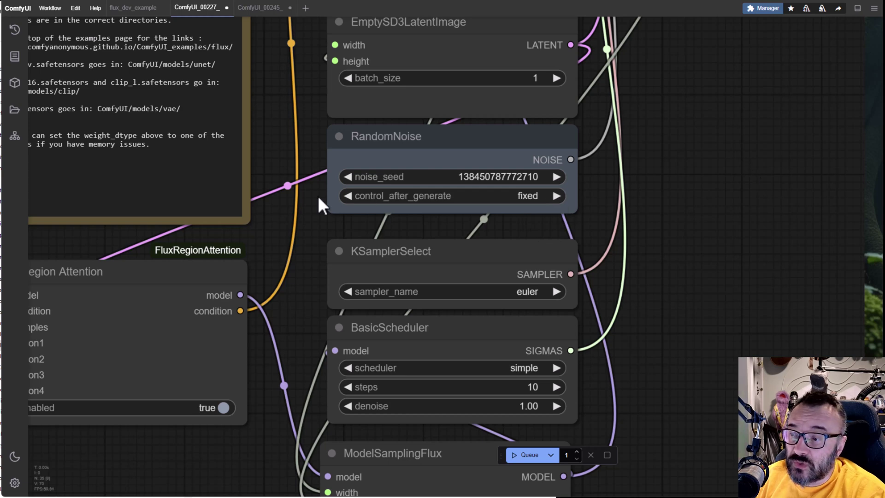
Replace the "A red faded sky" prompt in its String node with "Full moon".
scroll(560, 217, down, 8)
scroll(674, 272, down, 2)
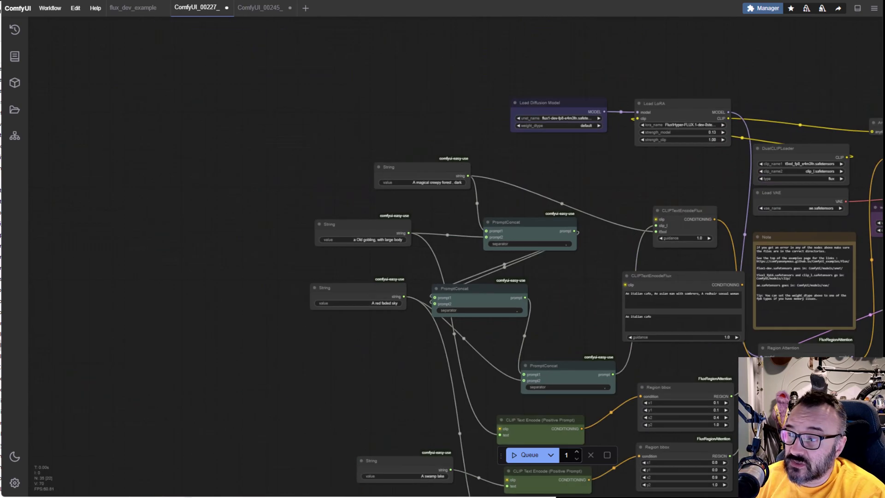
drag(346, 271, 332, 267)
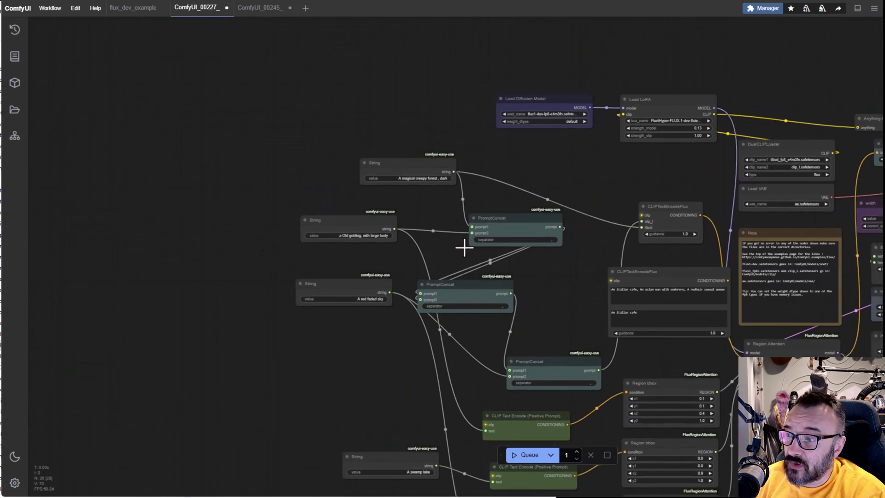
scroll(464, 248, up, 5)
scroll(231, 262, down, 5)
scroll(381, 208, up, 2)
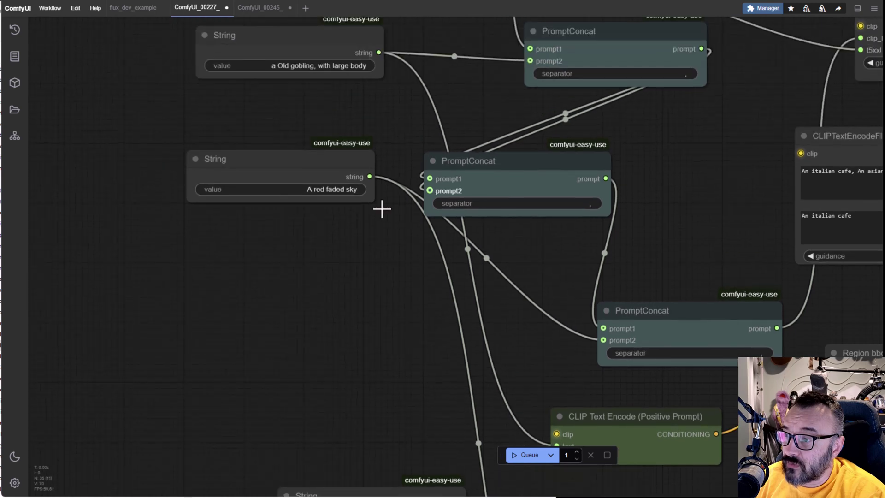
click(332, 189)
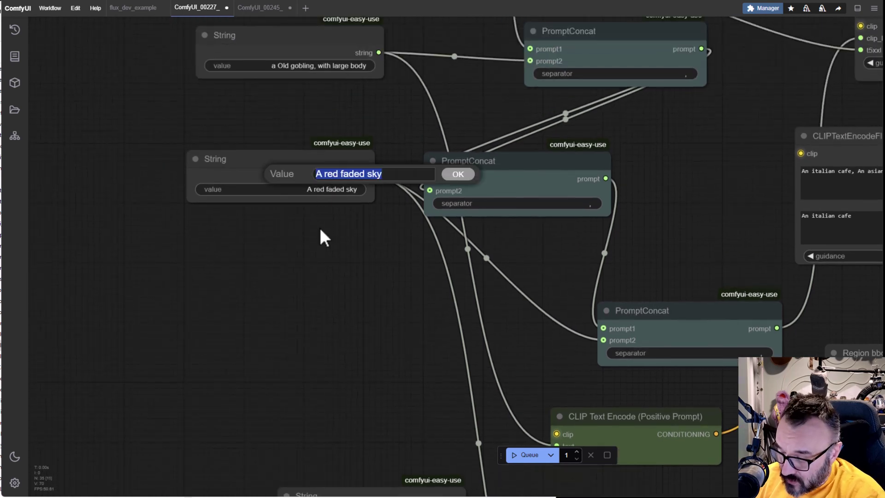
text(F)
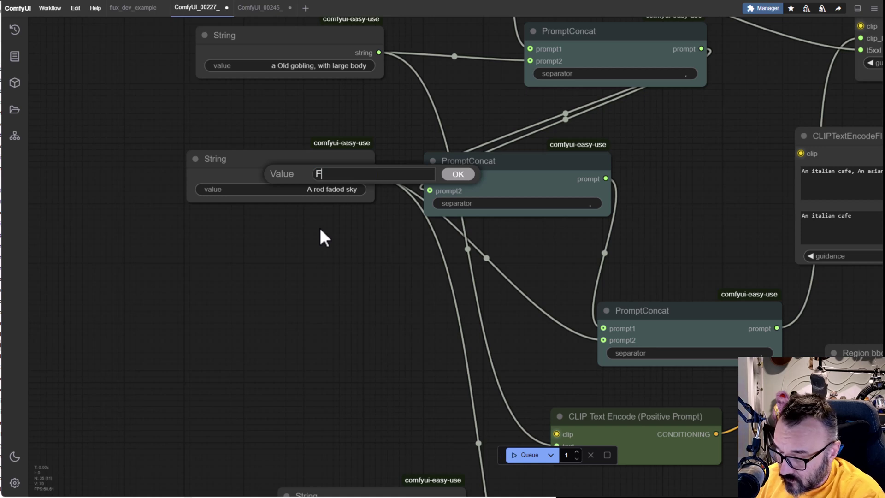
text(ull moo)
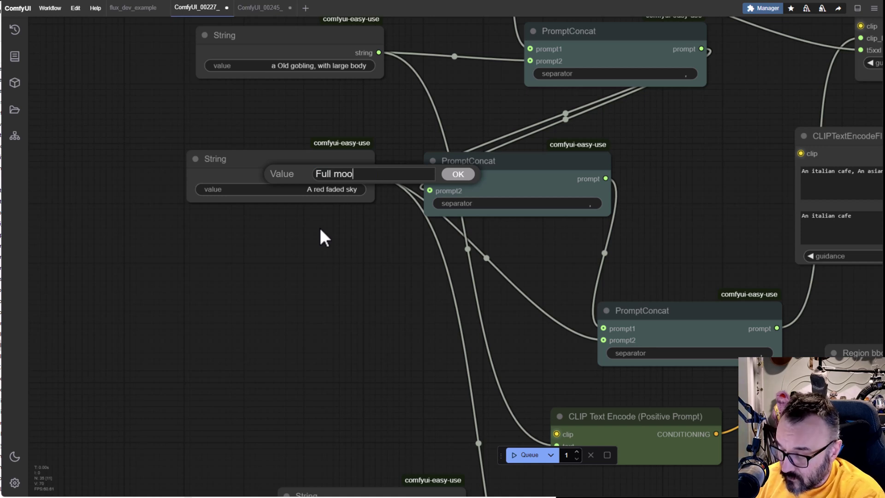
text(n)
key(Return)
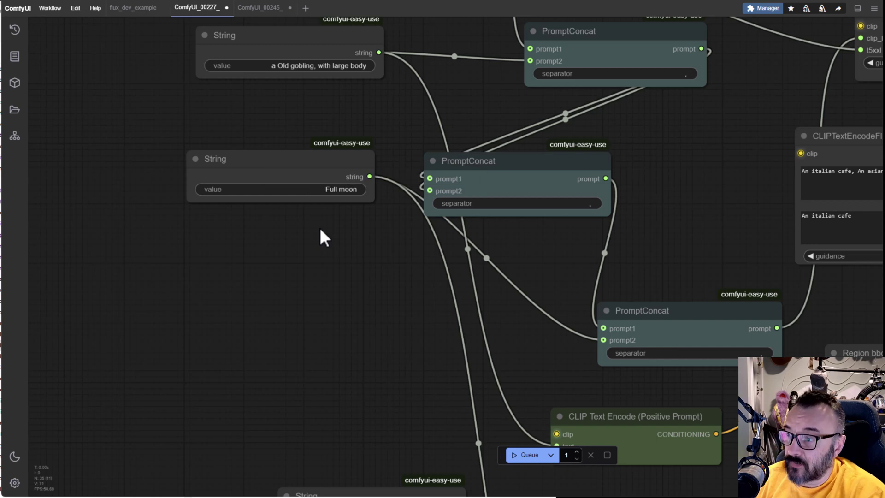
Queue one generation with the changed prompt and follow the run through to the Save Image node.
drag(537, 305, 152, 250)
scroll(642, 356, down, 5)
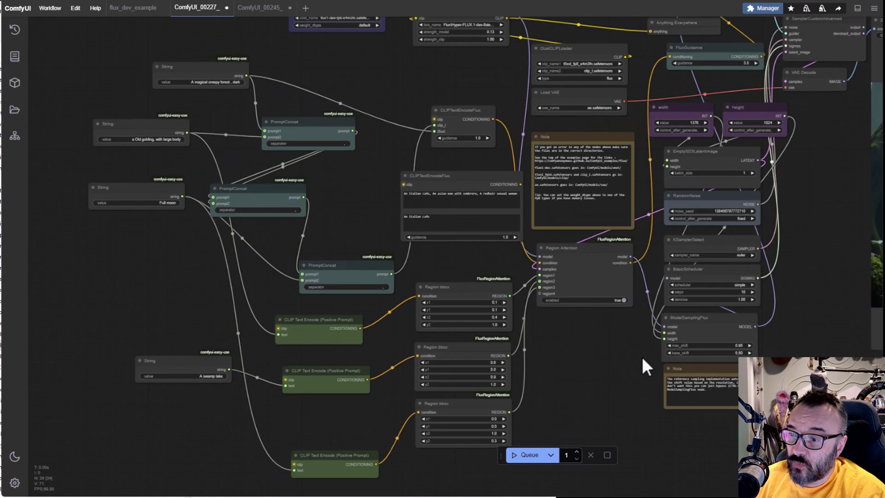
drag(642, 356, 53, 361)
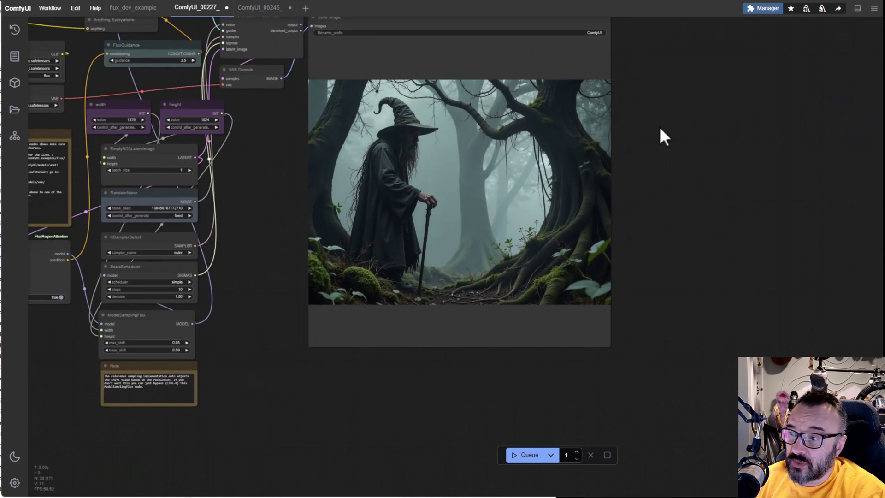
click(518, 456)
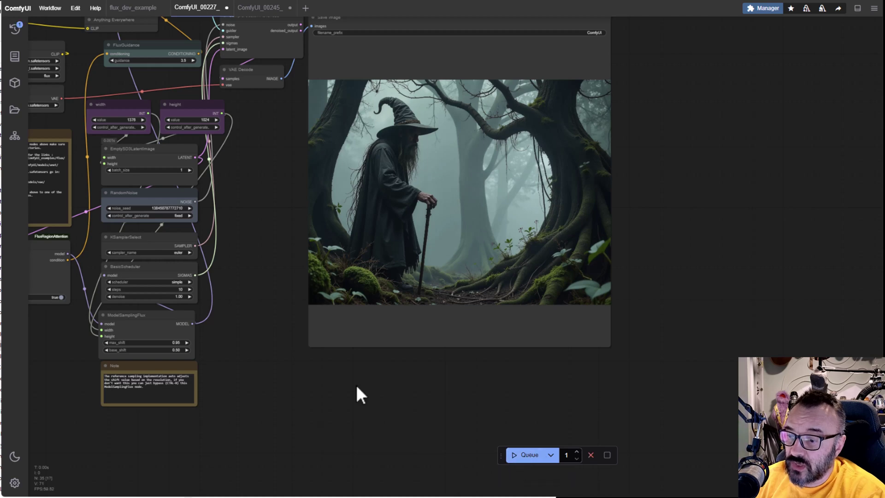
drag(321, 410, 676, 423)
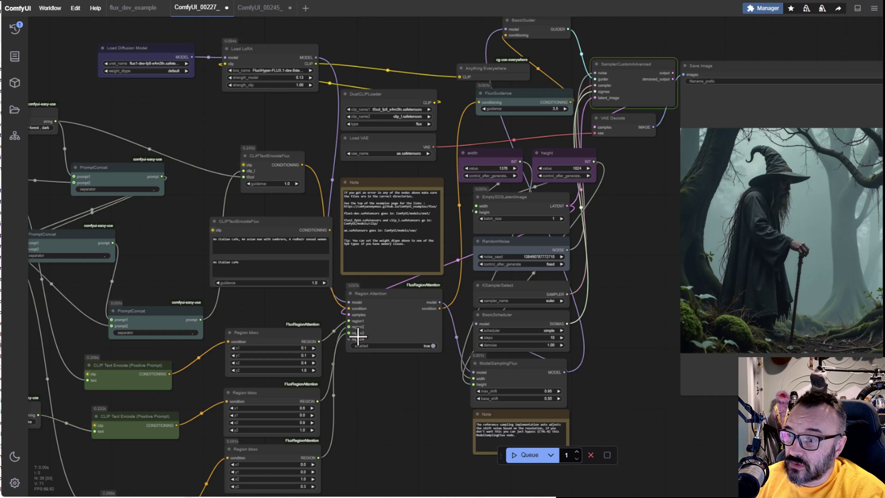
drag(590, 266, 230, 279)
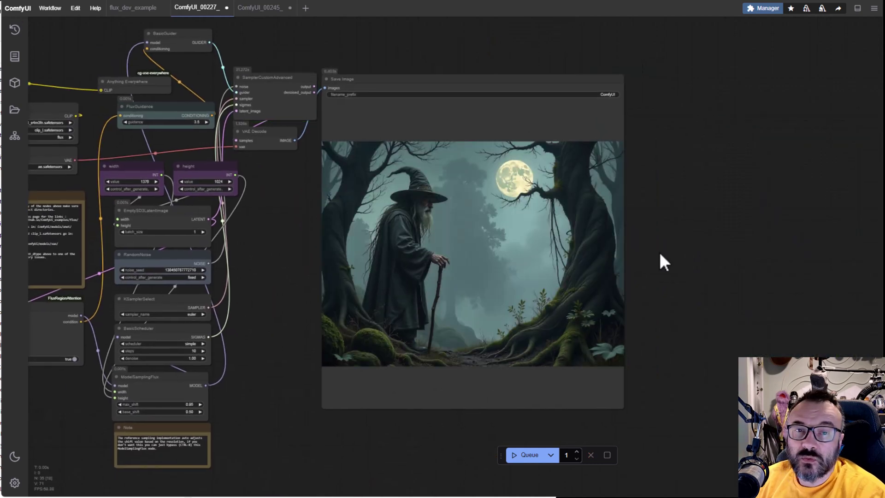
Examine the newly generated image up close and compare it with the Region bbox coordinates feeding Region Attention.
drag(660, 255, 756, 260)
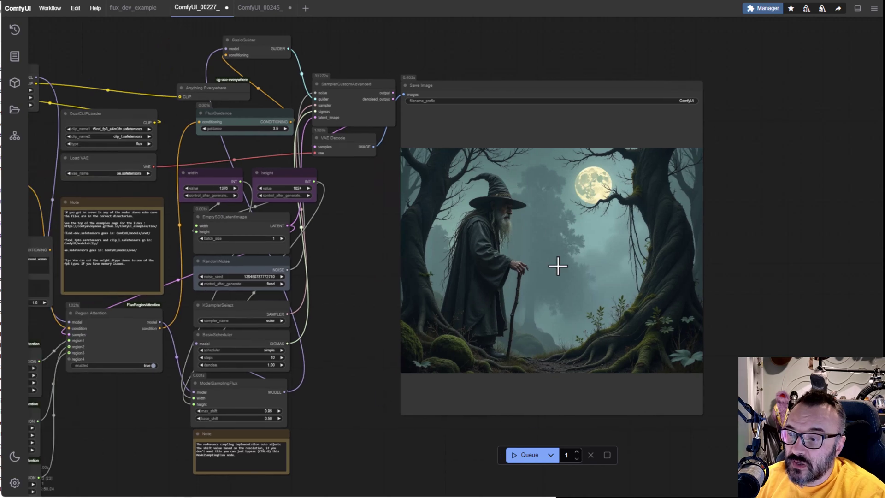
scroll(535, 208, up, 5)
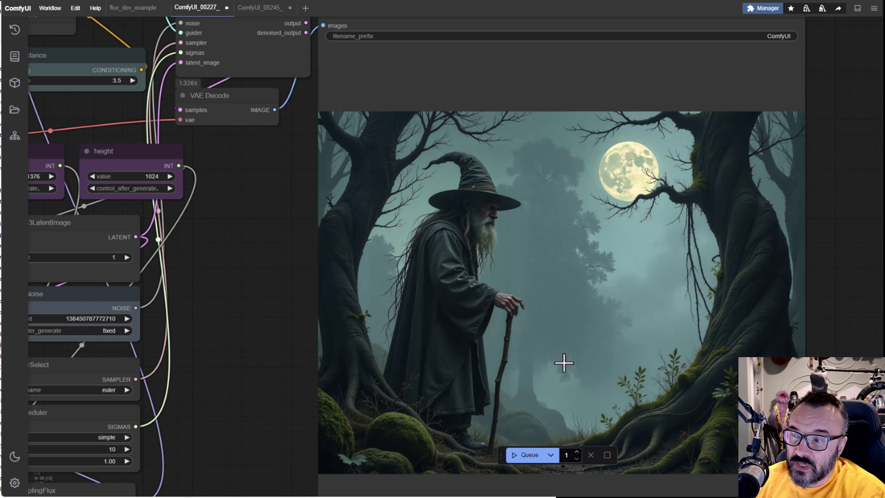
scroll(562, 363, down, 5)
scroll(454, 318, down, 4)
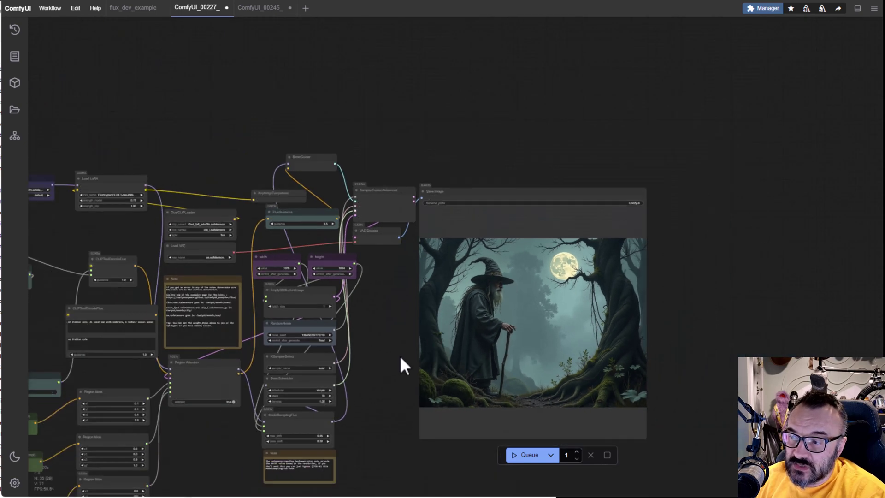
drag(401, 365, 595, 256)
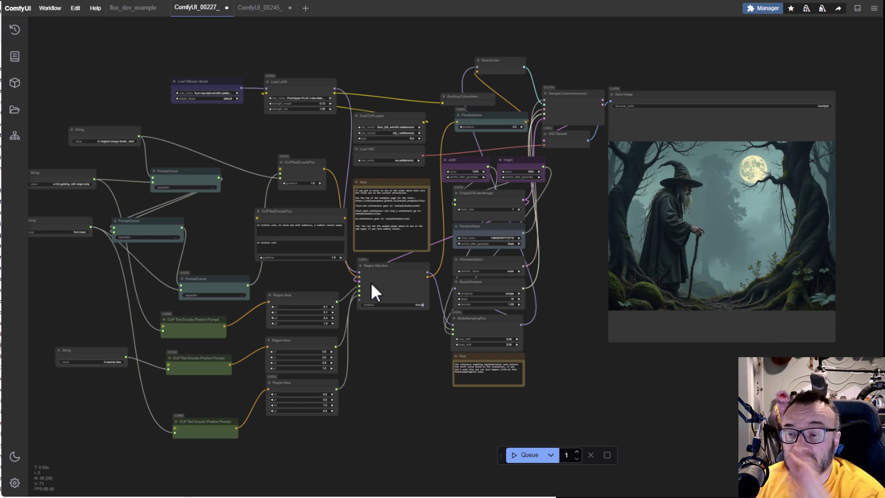
drag(559, 198, 638, 145)
scroll(379, 310, up, 5)
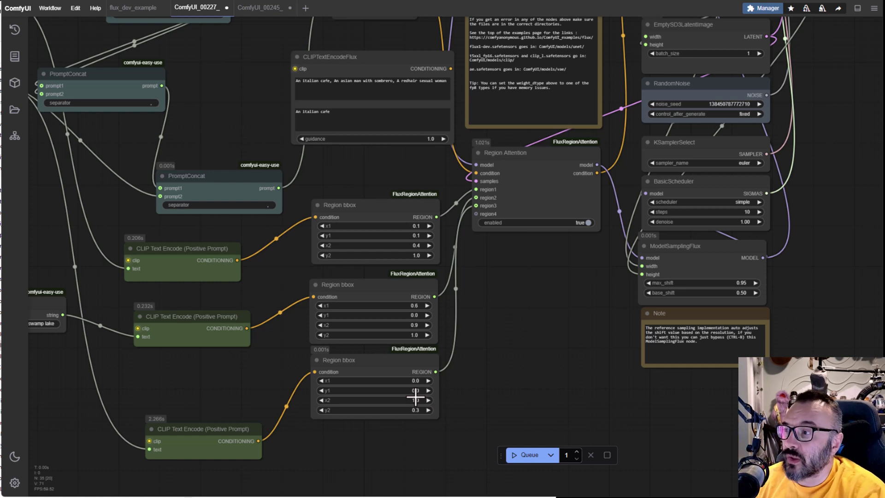
Switch to the ComfyUI_00245_ workflow and examine the brick wall example in the FluxRegionAttention README on GitHub.
click(256, 10)
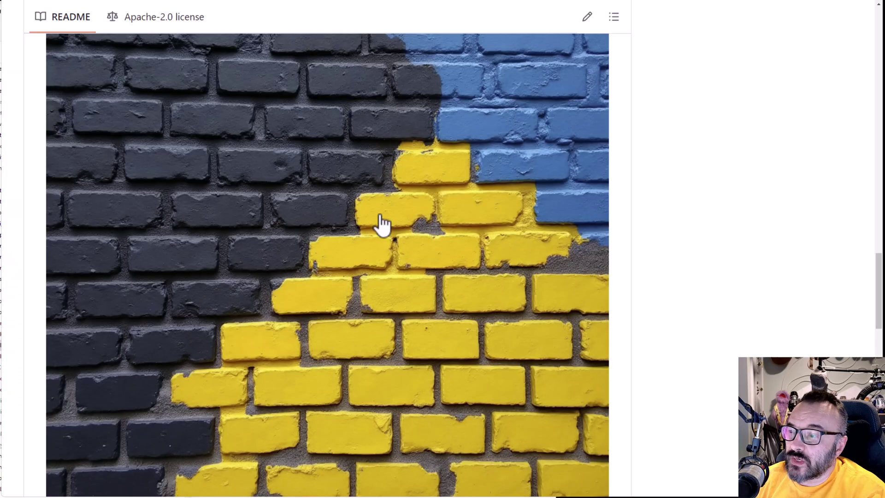
scroll(456, 255, down, 5)
scroll(533, 289, up, 4)
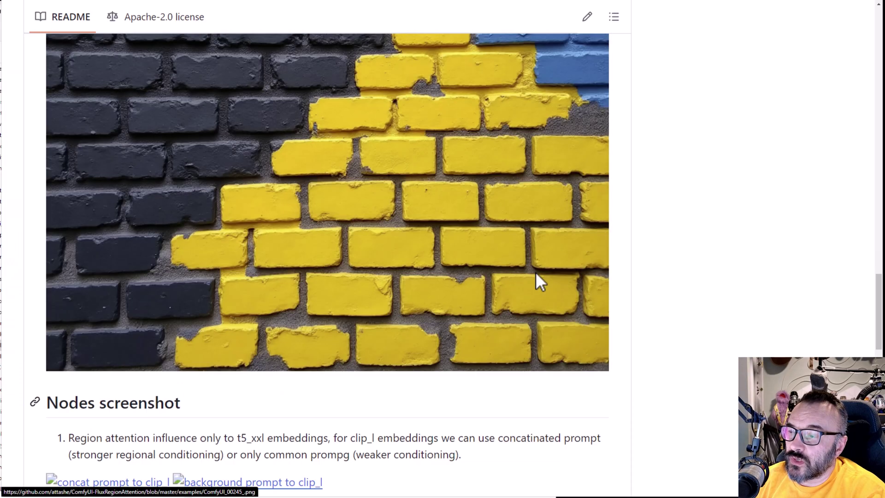
scroll(322, 246, up, 5)
scroll(371, 217, down, 3)
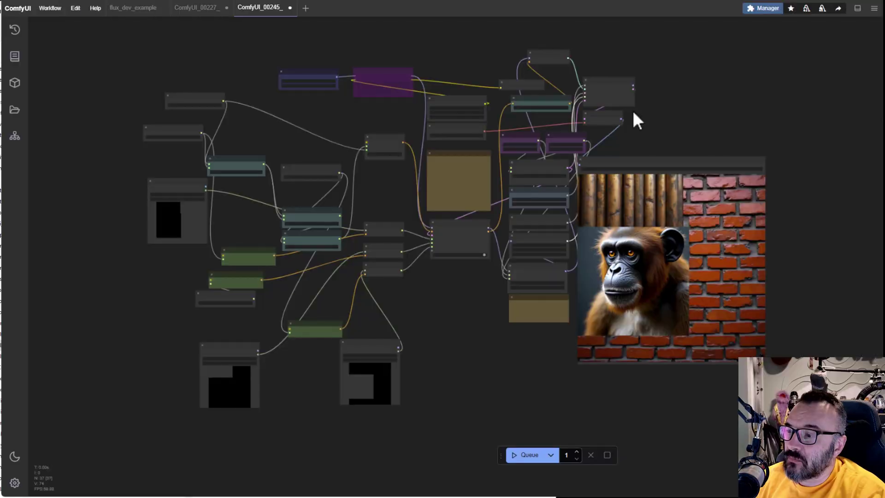
Examine how the Load Image masks and prompts feed the Region Mask nodes and Region Attention in ComfyUI_00245_.
drag(463, 330, 552, 349)
scroll(431, 272, up, 5)
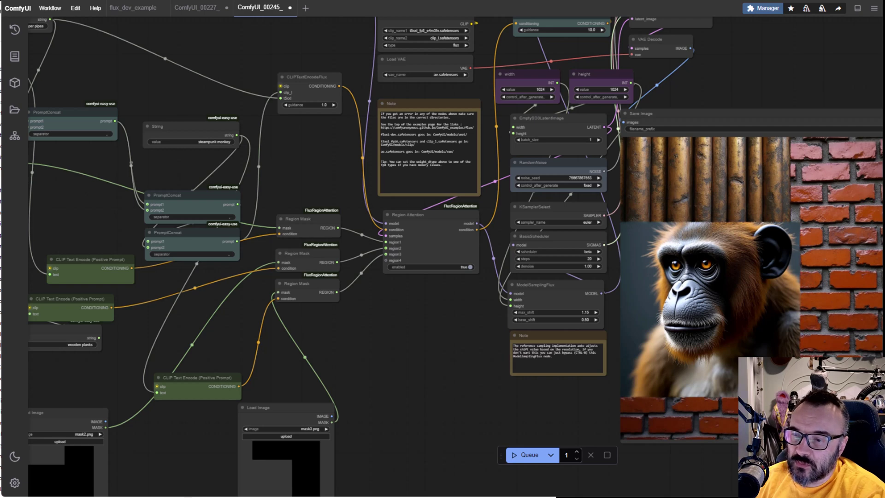
drag(437, 358, 656, 256)
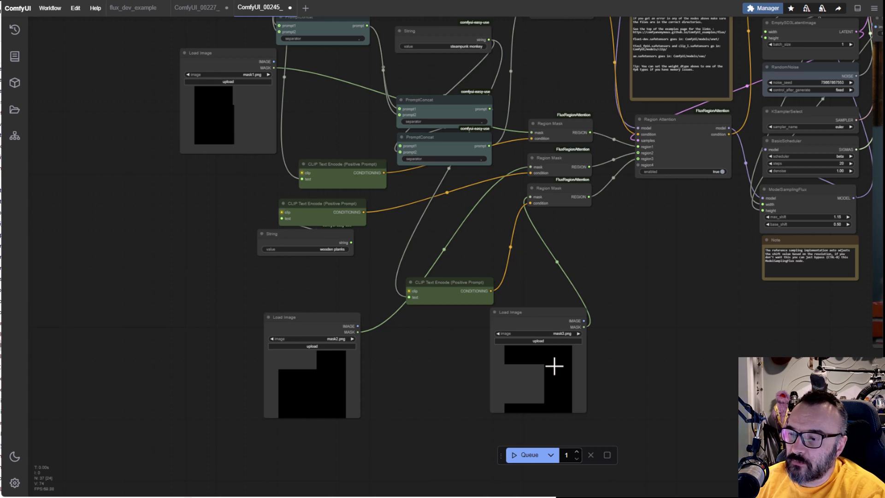
scroll(614, 226, up, 9)
drag(630, 197, 401, 305)
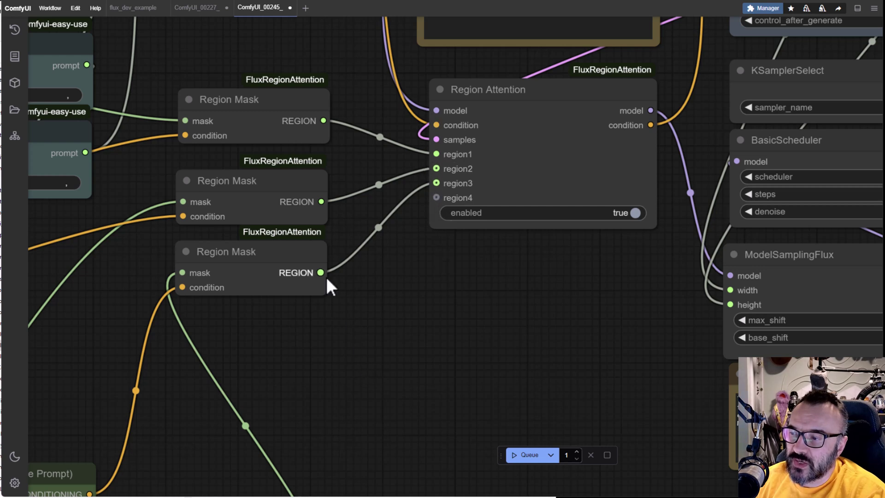
drag(321, 202, 372, 225)
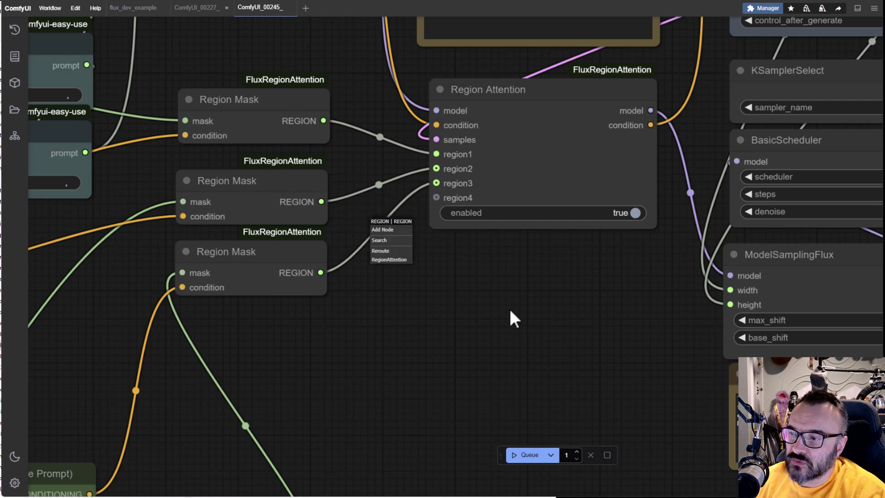
click(515, 151)
right_click(514, 146)
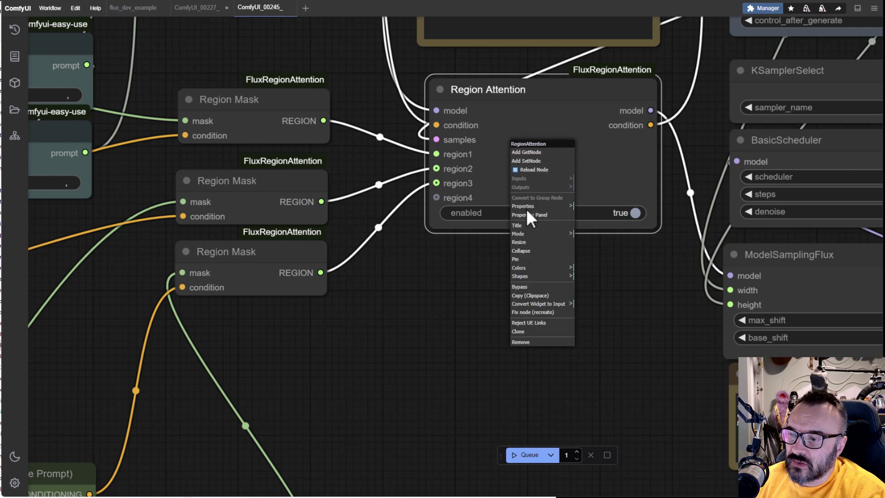
click(480, 334)
Inspect the mask1.png Load Image node and trace its mask connection towards the first Region Mask node.
scroll(614, 341, down, 5)
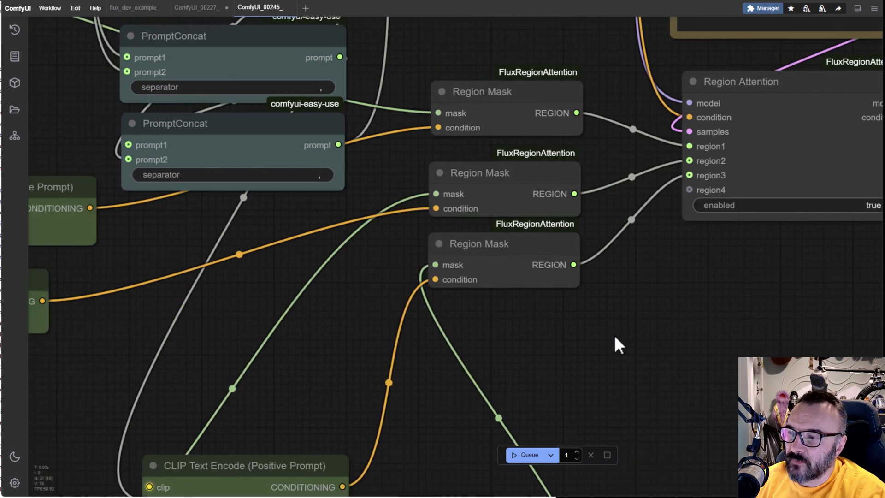
scroll(705, 237, up, 2)
scroll(733, 242, down, 2)
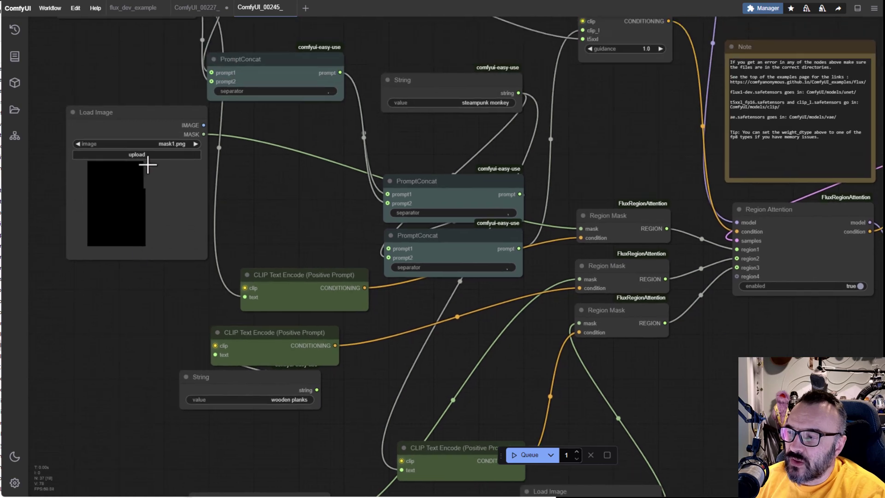
scroll(336, 198, up, 3)
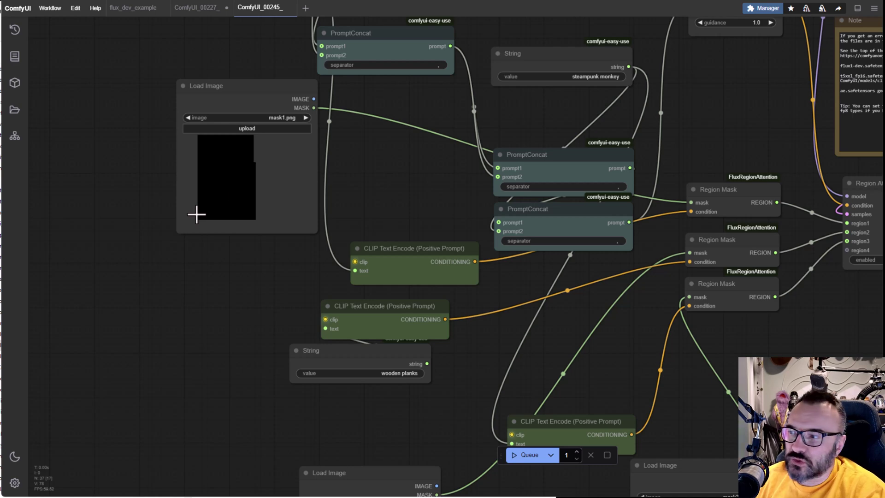
scroll(247, 185, up, 4)
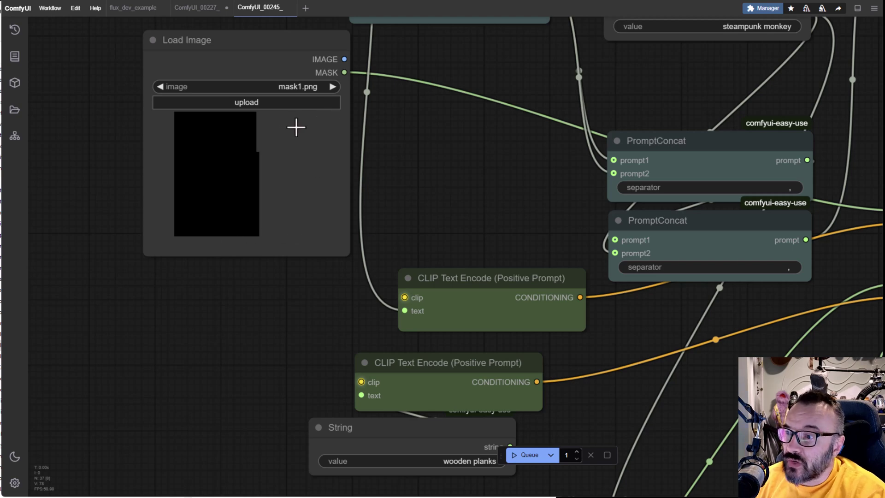
scroll(449, 196, up, 3)
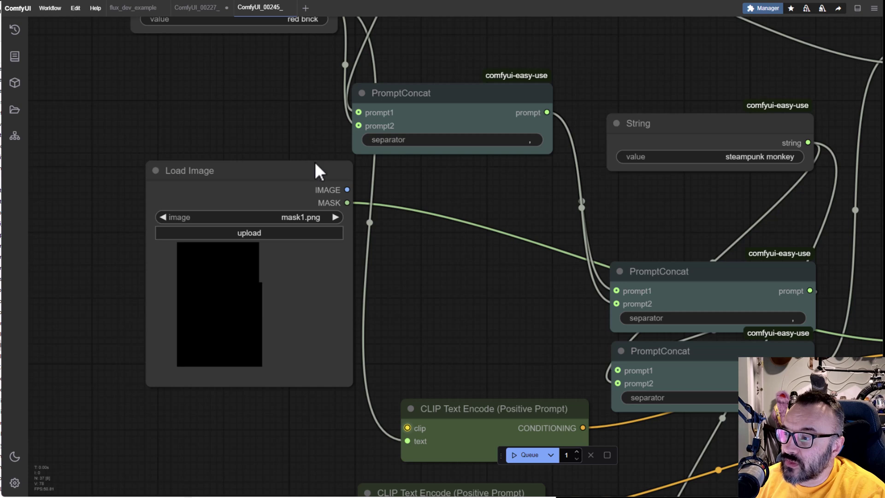
Spread out the mask1.png Load Image node, the uppermost Region Mask node and its CLIP Text Encode node so their links are readable.
drag(318, 171, 255, 216)
drag(530, 347, 355, 326)
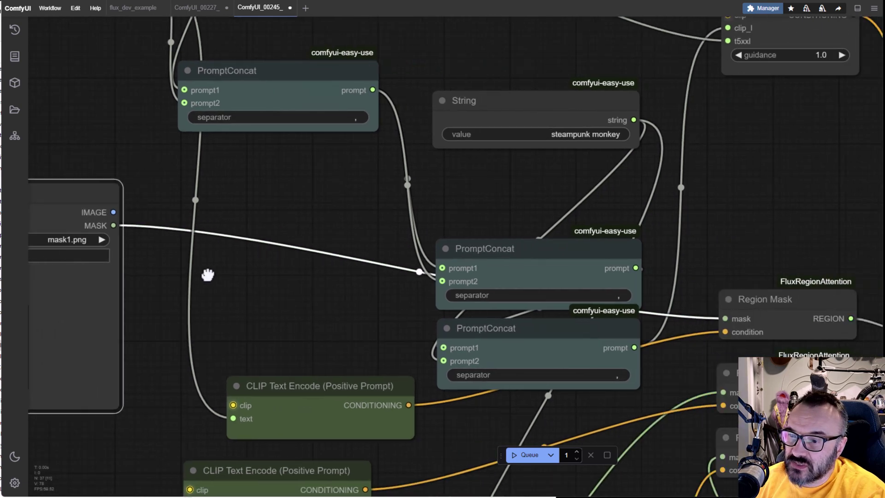
drag(760, 316, 759, 253)
drag(325, 380, 299, 294)
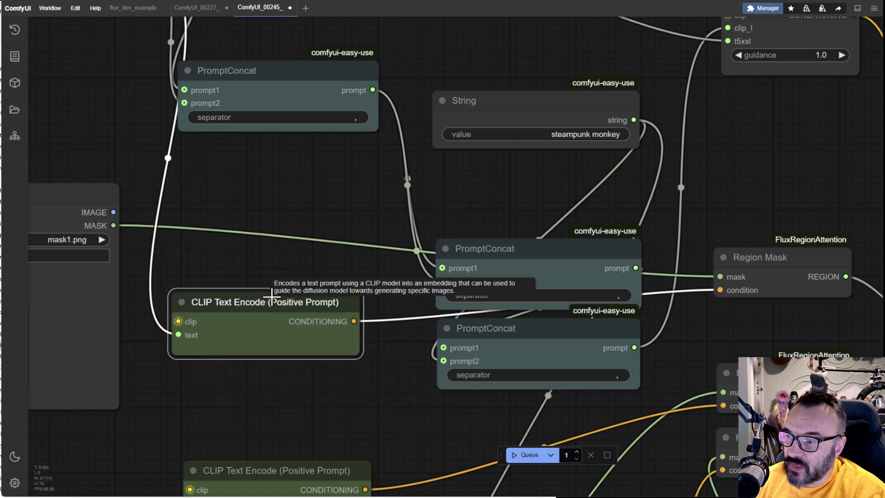
Move the "red brick" String node farther away from the PromptConcat node it feeds.
drag(298, 216, 401, 420)
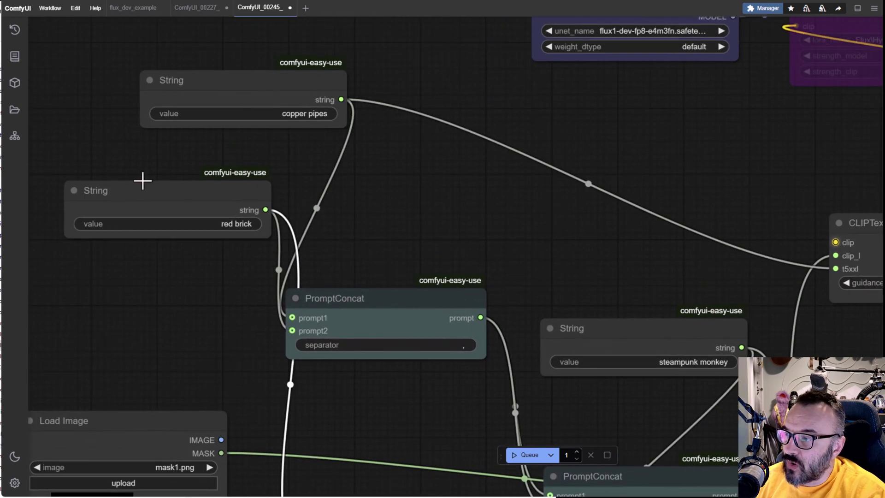
scroll(139, 211, down, 1)
drag(138, 211, 315, 112)
drag(286, 154, 214, 203)
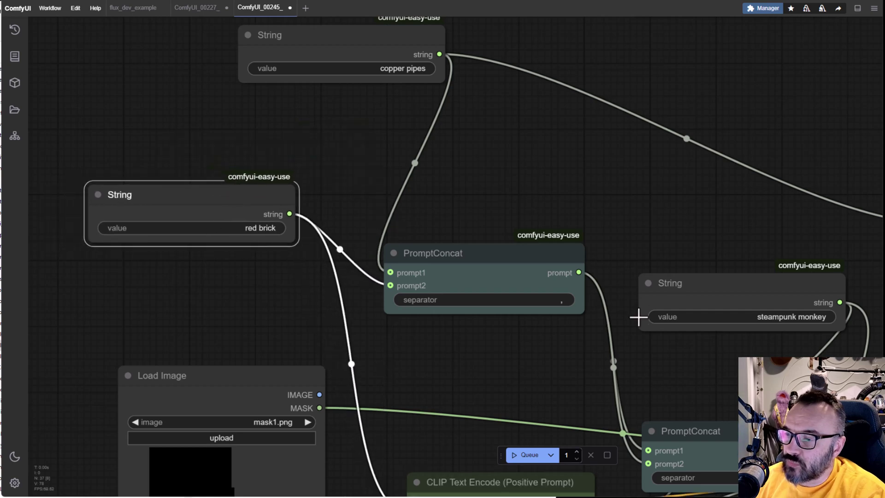
Examine the pipes, monkey and brick areas of the Save Image result alongside the Region Mask nodes.
drag(640, 312, 277, 233)
scroll(277, 233, down, 5)
scroll(576, 312, down, 3)
drag(576, 312, 247, 192)
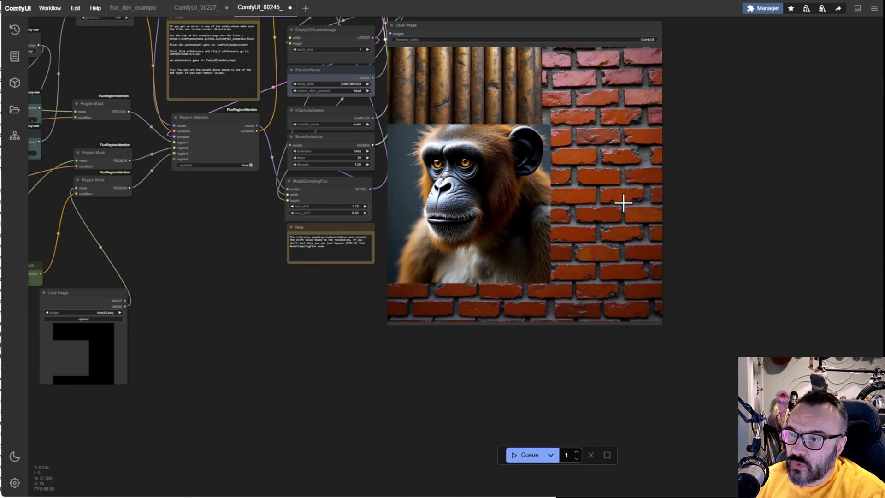
Compare the three Load Image masks and their Region Mask links with the regions in the Save Image result.
drag(422, 295, 545, 373)
drag(69, 208, 343, 229)
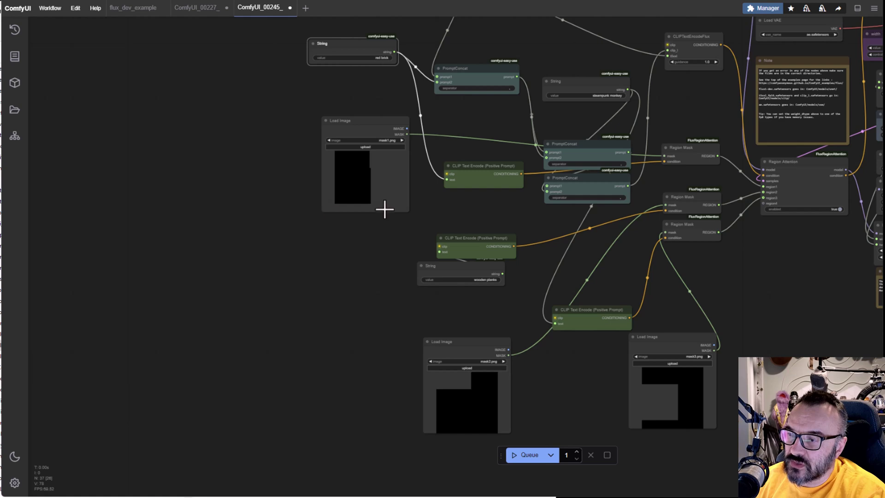
scroll(370, 197, up, 4)
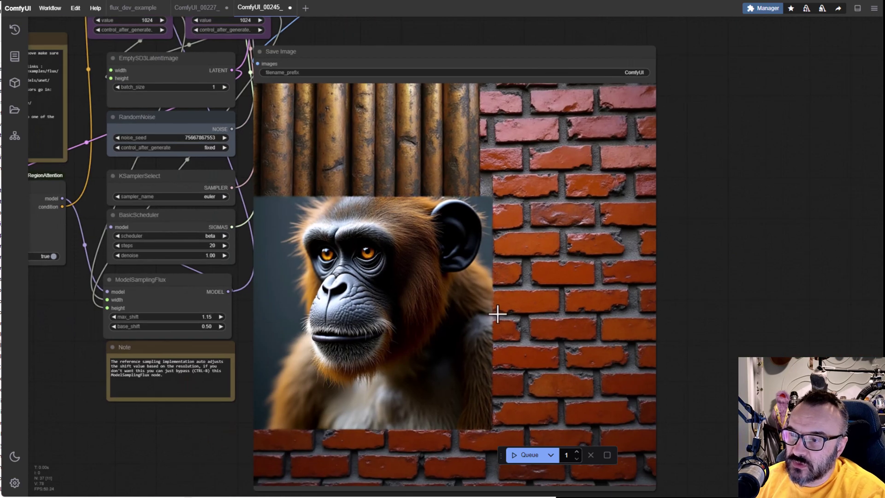
drag(512, 385, 653, 284)
scroll(314, 371, down, 3)
drag(314, 371, 796, 256)
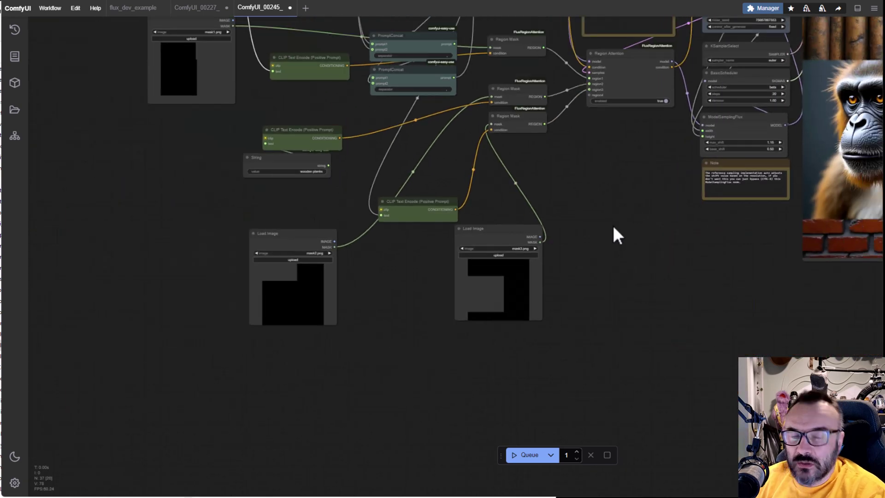
drag(703, 227, 687, 295)
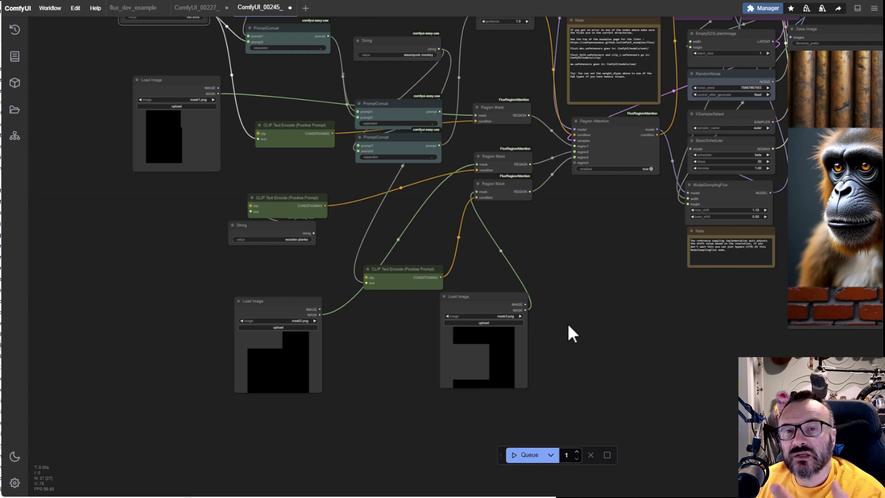
drag(489, 102, 595, 301)
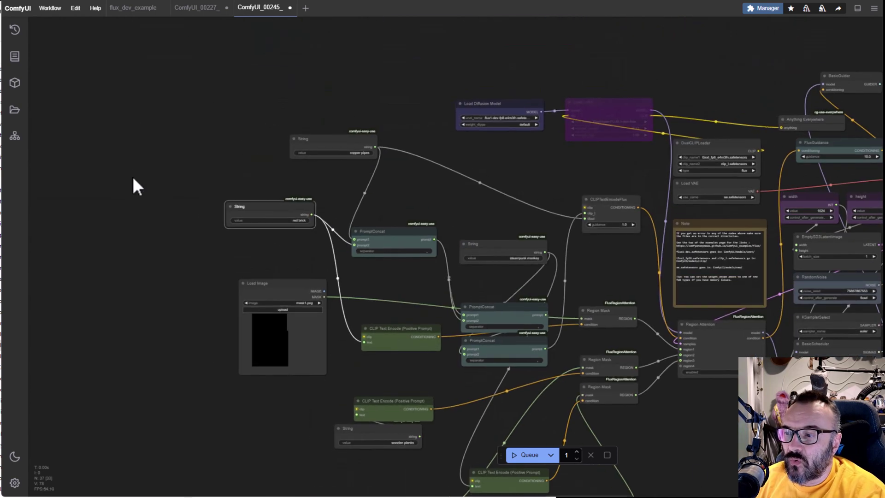
Spread out the upper two PromptConcat nodes and the "steampunk monkey" and "copper pipes" String nodes so their links are readable.
scroll(528, 346, up, 5)
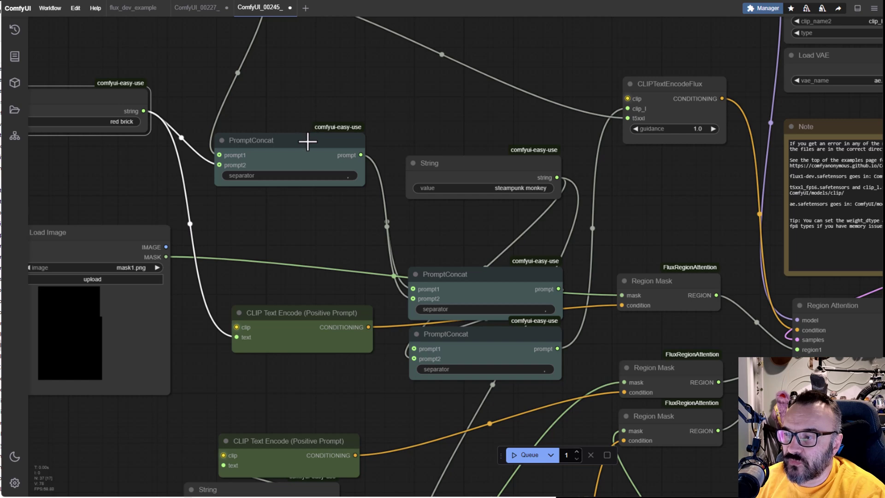
drag(307, 141, 306, 112)
drag(501, 156, 508, 84)
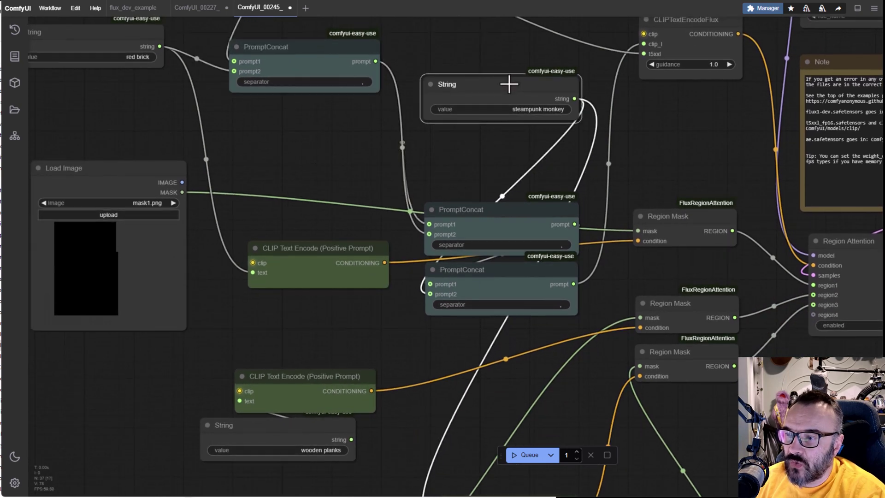
drag(503, 214, 397, 152)
scroll(418, 275, down, 7)
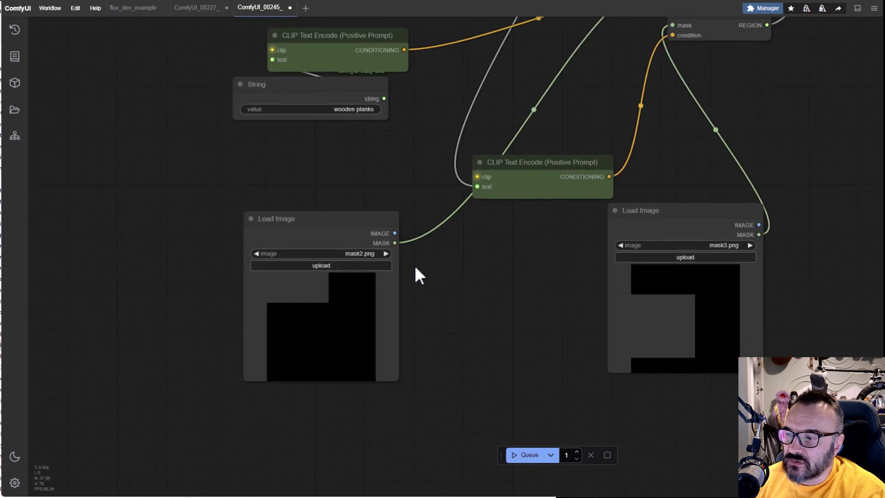
scroll(418, 275, up, 7)
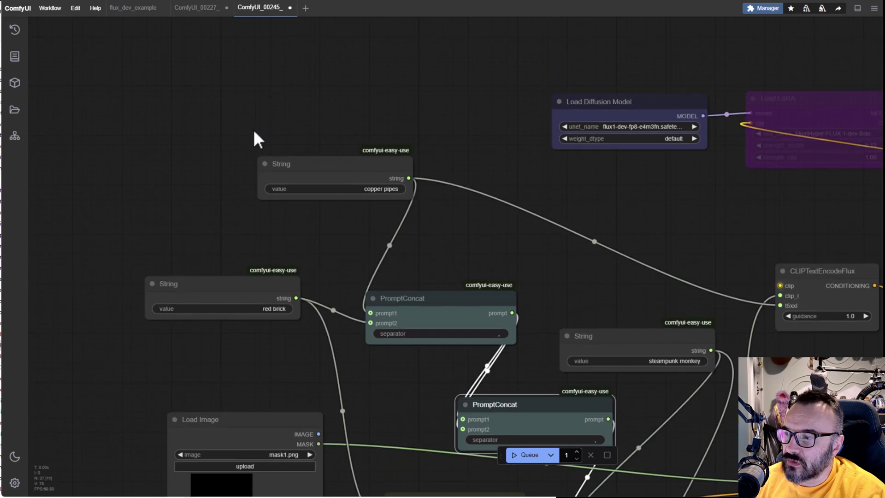
drag(351, 165, 286, 166)
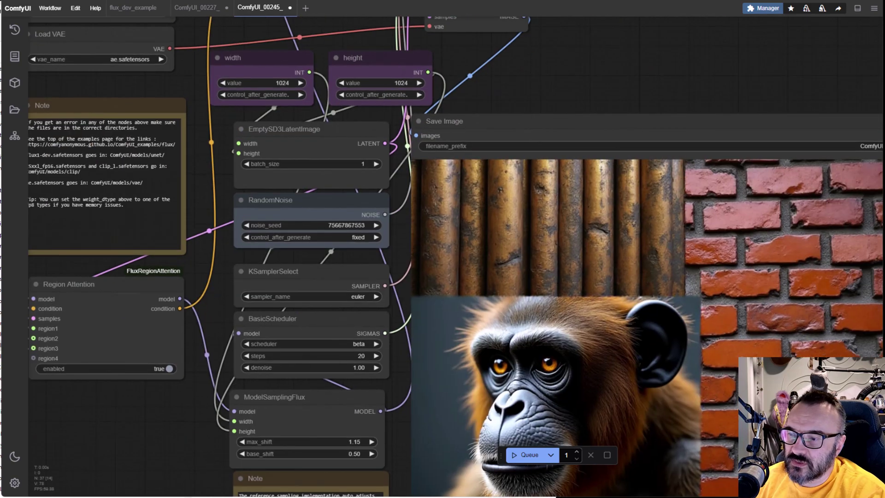
Move the "steampunk monkey" String node to just above the CLIP Text Encode node near the "wooden planks" String.
drag(760, 305, 840, 136)
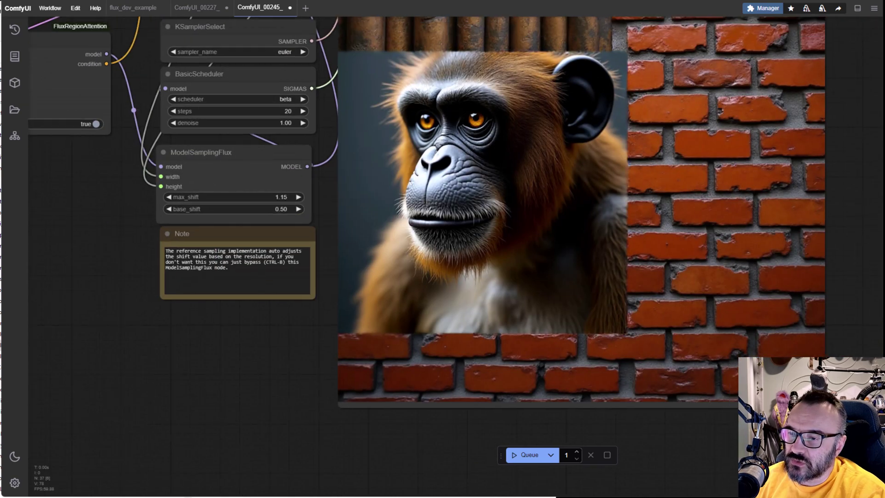
drag(107, 313, 781, 349)
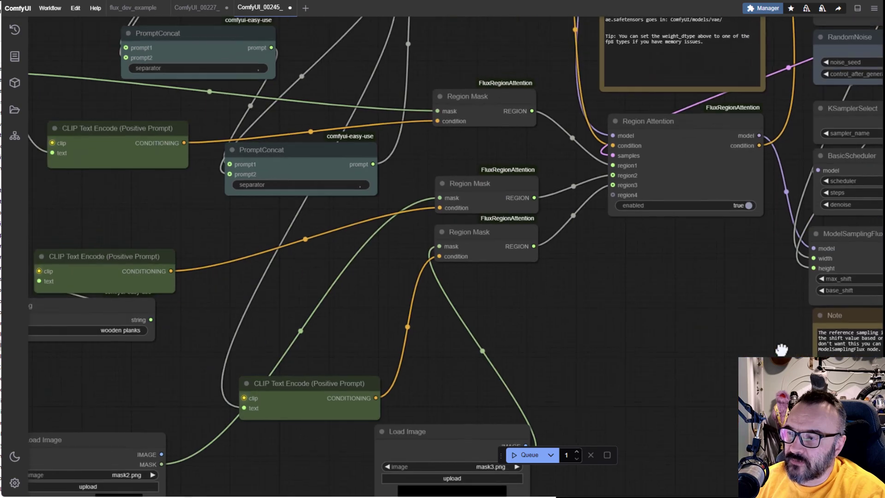
drag(421, 330, 563, 496)
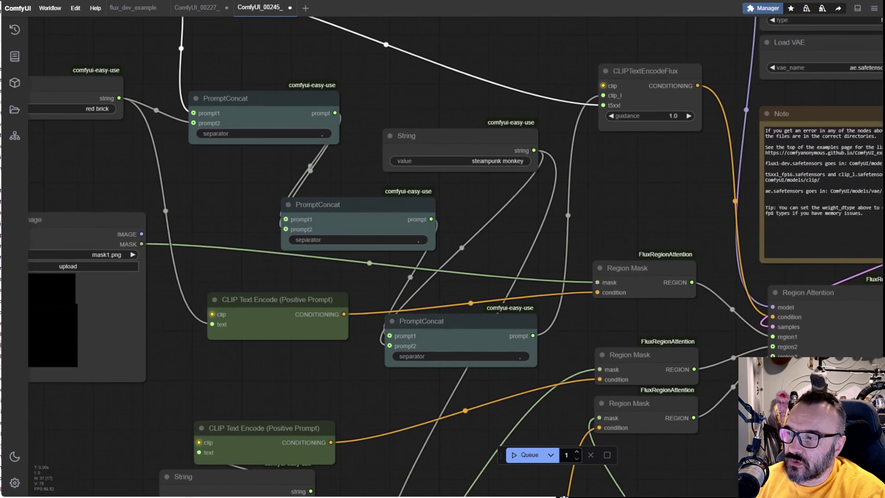
drag(732, 176, 687, 138)
drag(433, 97, 199, 349)
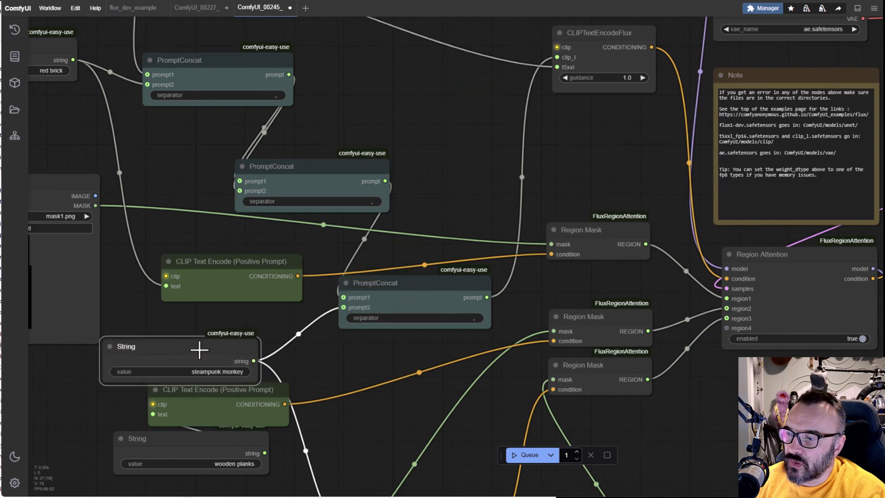
Rearrange the CLIP Text Encode node fed by "steampunk monkey" and the mask3.png Load Image node so they sit closer together.
scroll(373, 352, down, 8)
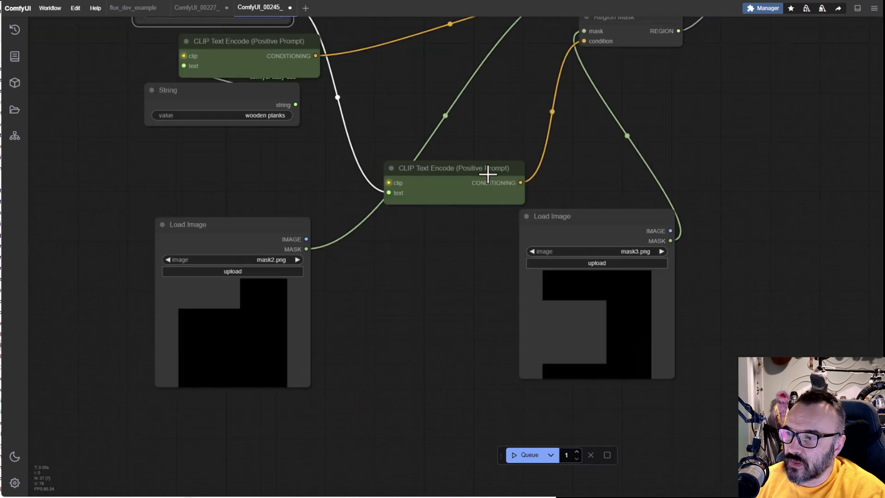
drag(487, 173, 465, 126)
scroll(602, 286, up, 2)
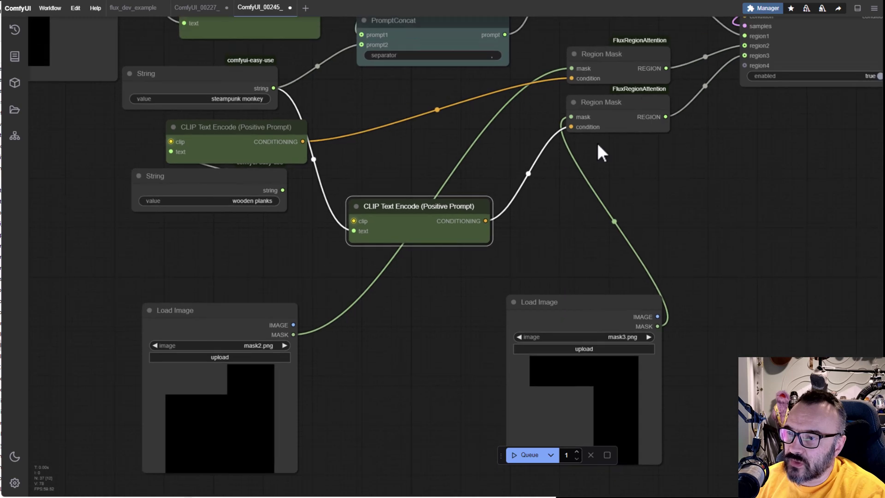
drag(599, 300, 510, 259)
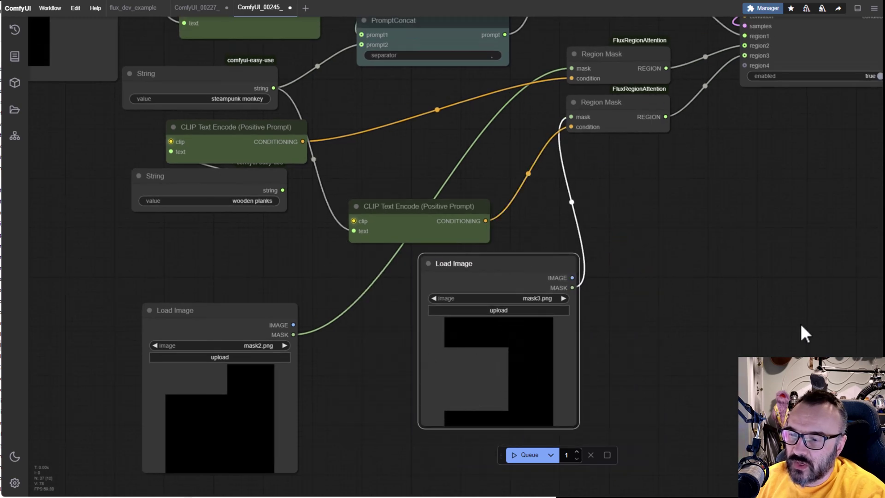
Review the image result and the bypassed Load LoRA node, comparing it with the Load LoRA node in the ComfyUI_00227_ workflow.
drag(804, 336, 93, 477)
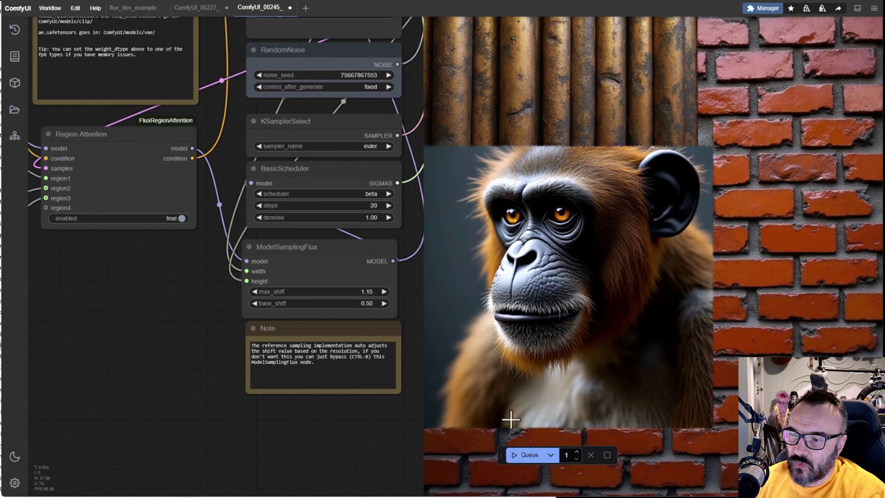
scroll(402, 395, down, 7)
scroll(418, 374, down, 2)
drag(201, 212, 336, 284)
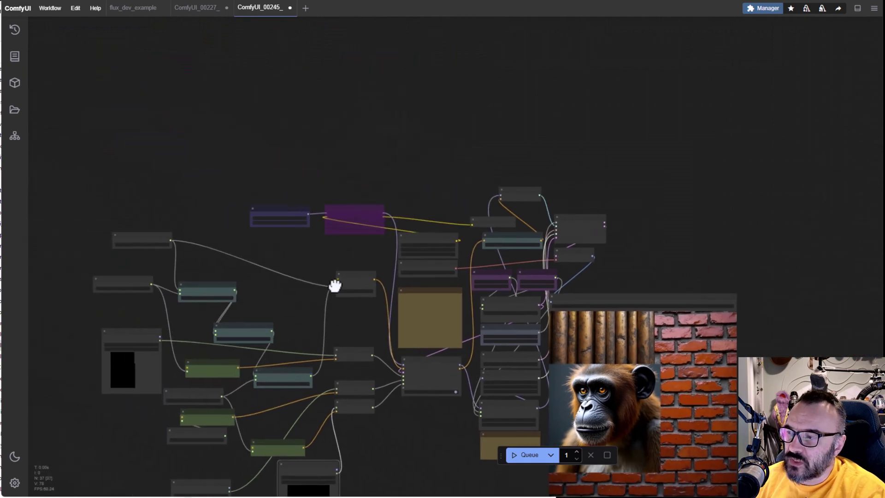
scroll(336, 285, up, 8)
scroll(346, 183, up, 4)
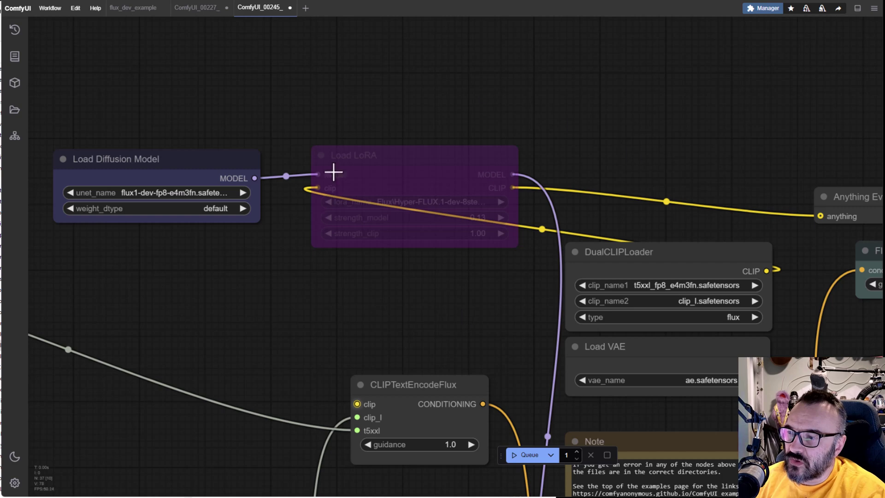
drag(449, 123, 576, 75)
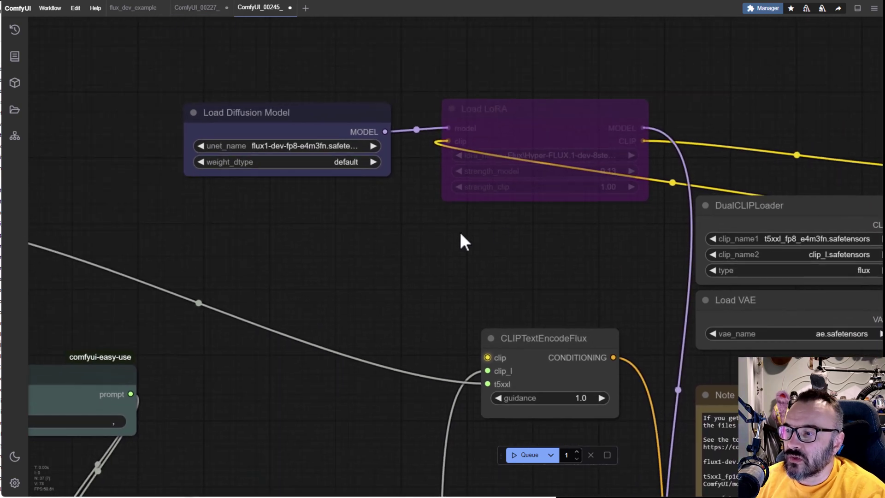
click(198, 8)
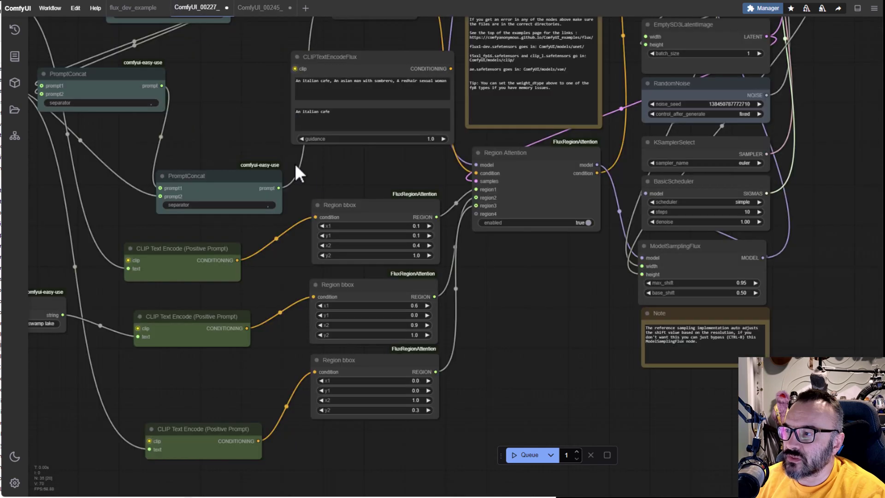
scroll(549, 135, up, 3)
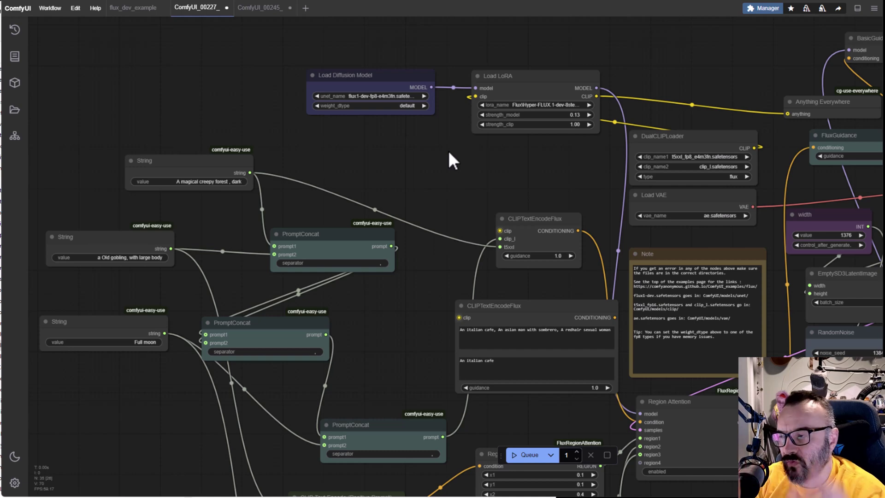
click(260, 7)
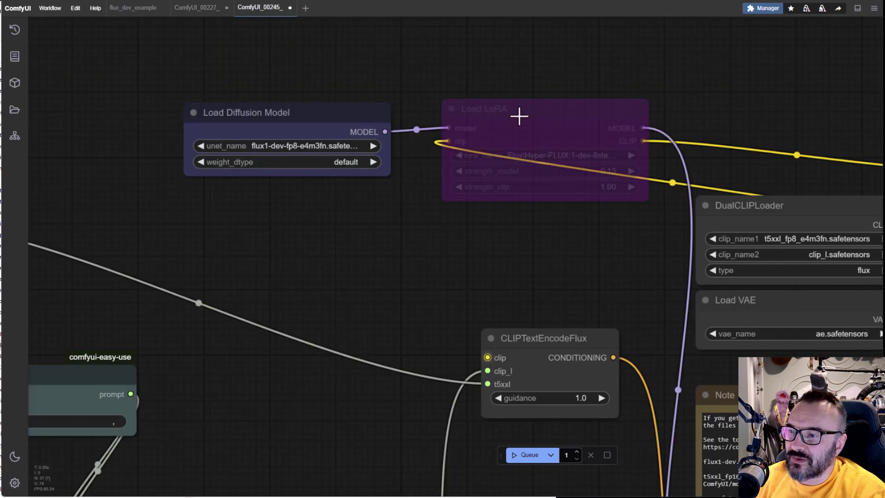
Re-enable the bypassed Load LoRA node in the ComfyUI_00245_ workflow and queue one generation.
right_click(519, 116)
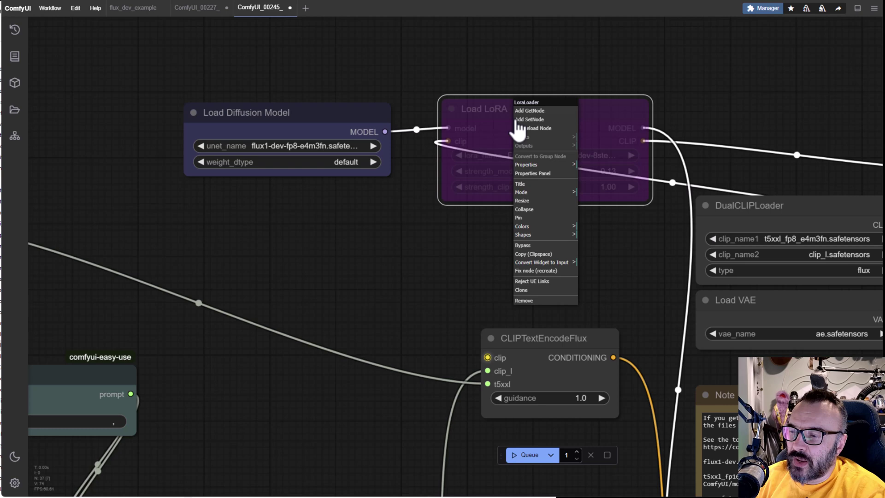
click(540, 248)
drag(636, 289, 433, 245)
scroll(433, 245, down, 3)
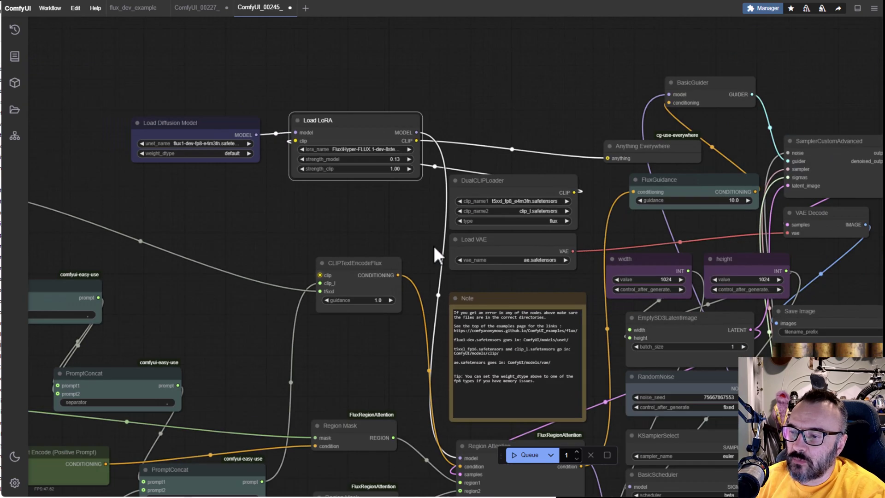
scroll(433, 245, down, 3)
scroll(507, 258, down, 5)
scroll(506, 258, right, 5)
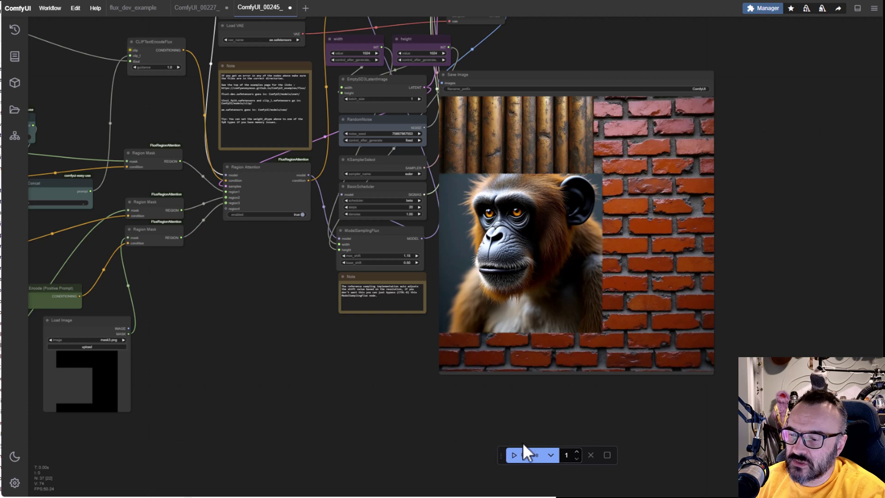
click(507, 456)
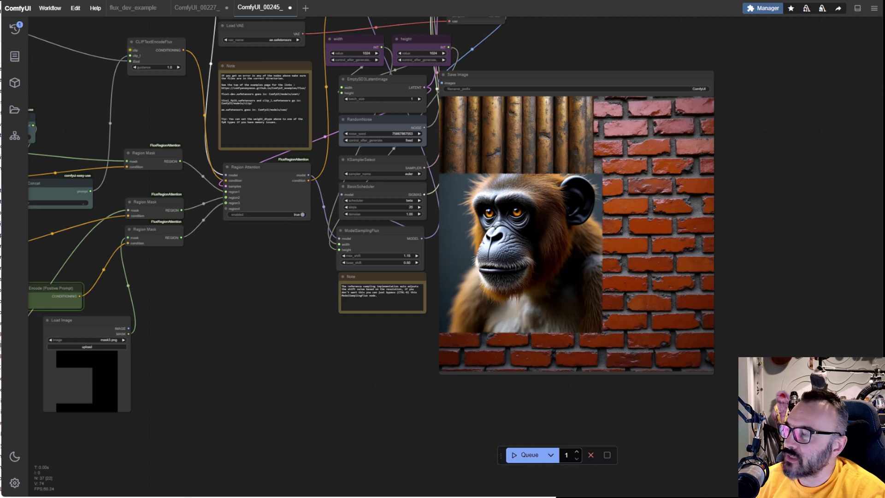
Examine the newly generated image alongside the mask1.png, mask2.png and mask3.png nodes and their Region Mask connections.
drag(635, 75, 652, 99)
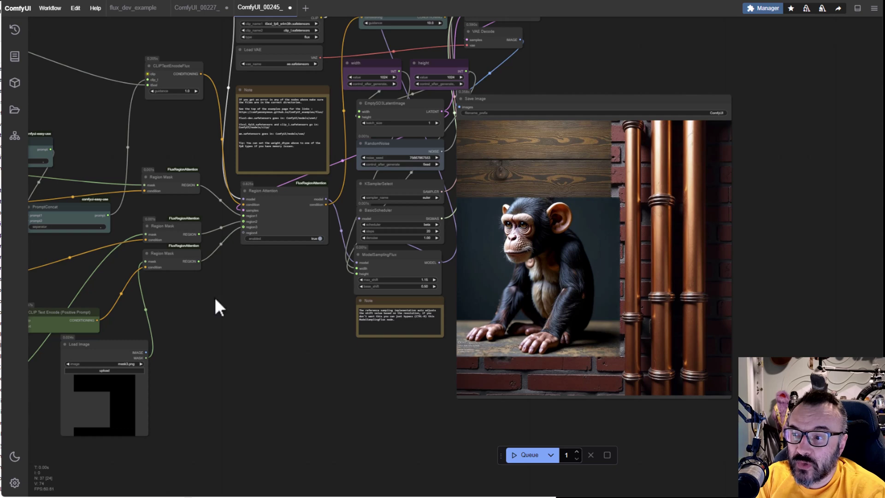
drag(217, 305, 354, 300)
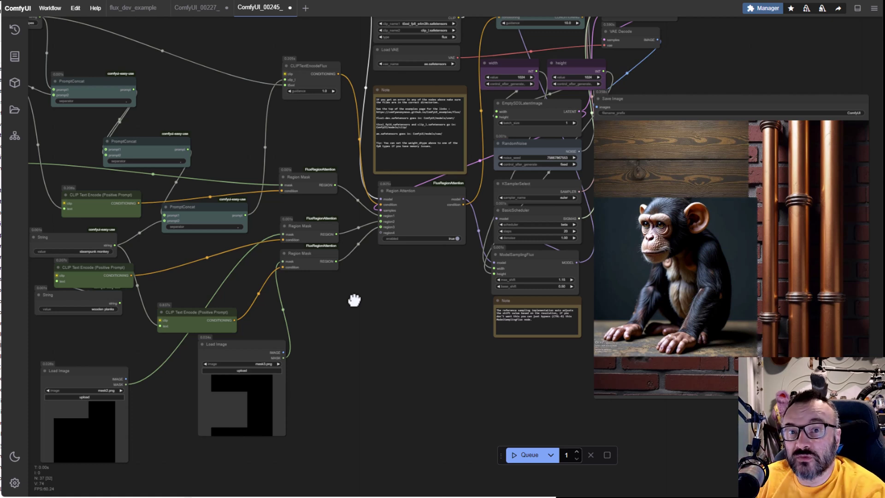
drag(510, 269, 627, 302)
scroll(596, 217, up, 4)
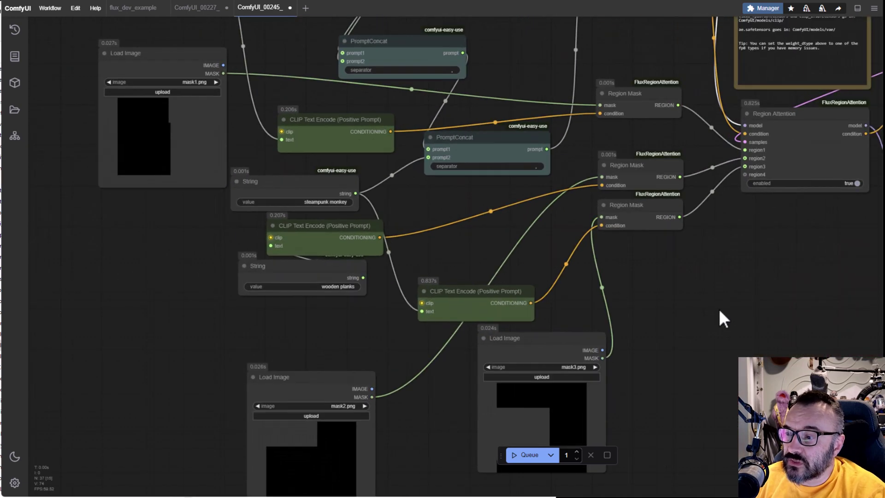
drag(722, 317, 697, 227)
drag(449, 339, 303, 400)
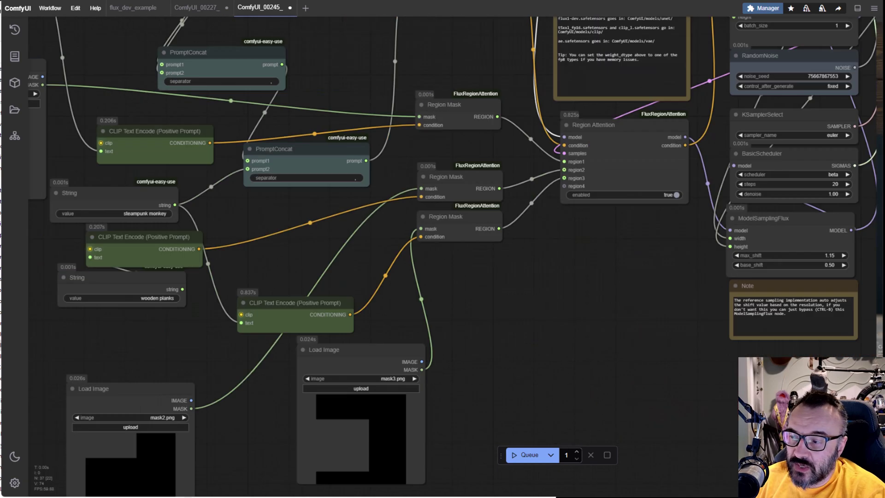
Inspect the soft-edged masks mask-a1.png, mask-a2.png and mask-a3.png in the three Load Image nodes.
drag(184, 231, 562, 292)
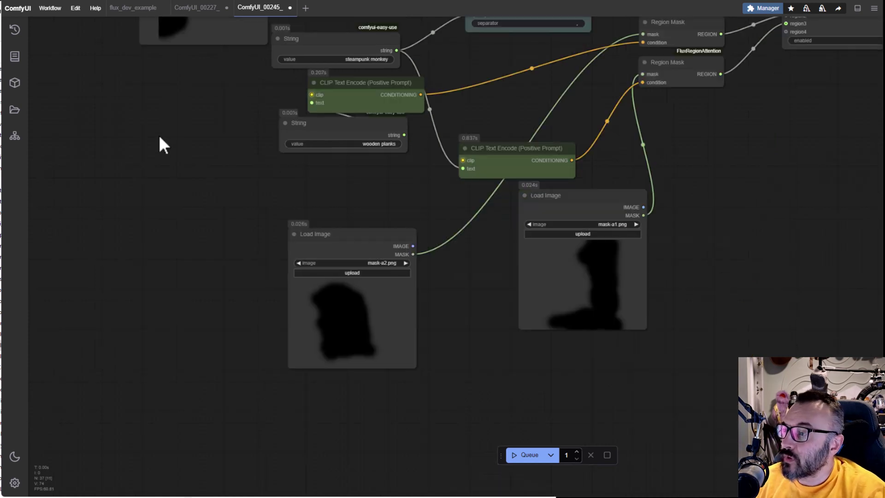
drag(162, 144, 212, 351)
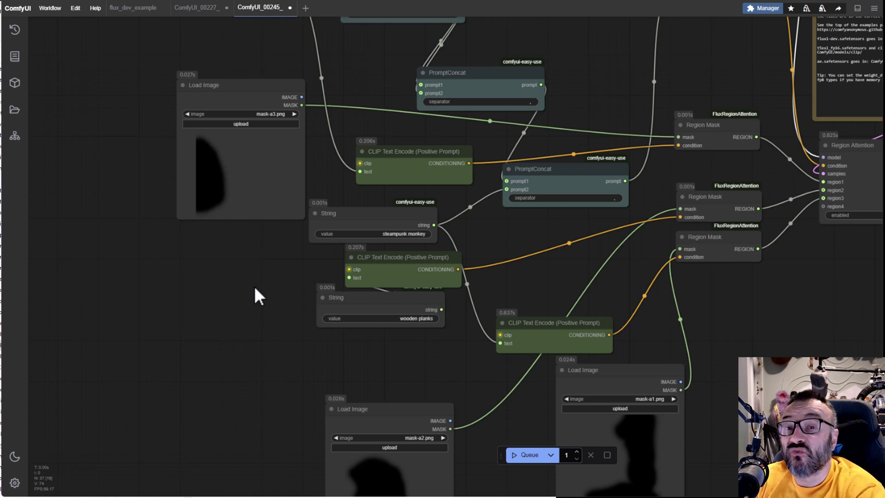
drag(271, 385, 242, 255)
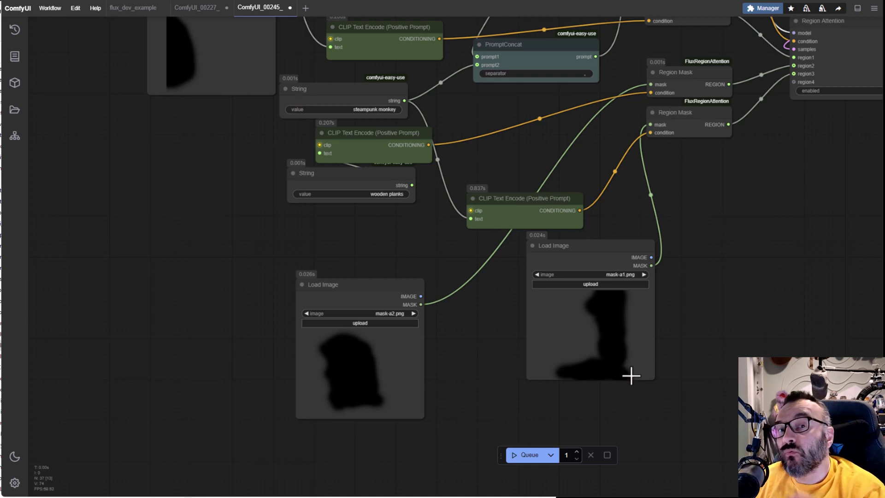
Move the mask-a3.png Load Image node farther from the prompt nodes, just below the red brick String node.
scroll(212, 263, up, 3)
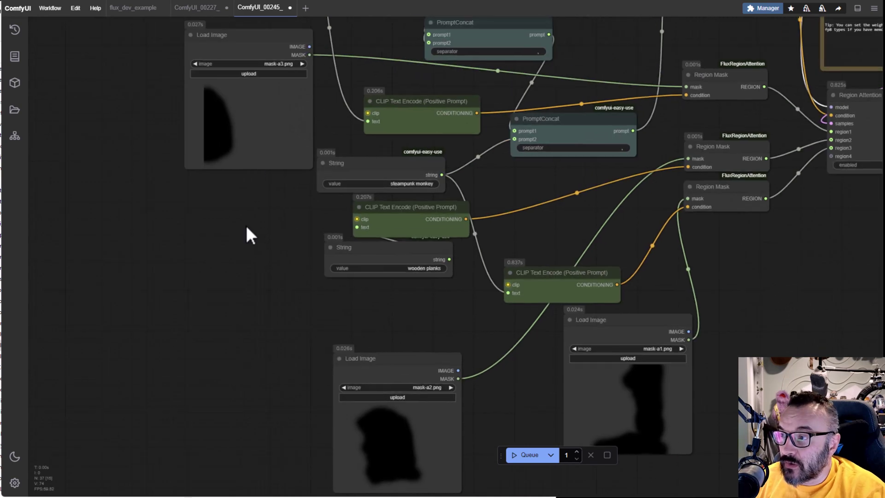
scroll(194, 332, up, 3)
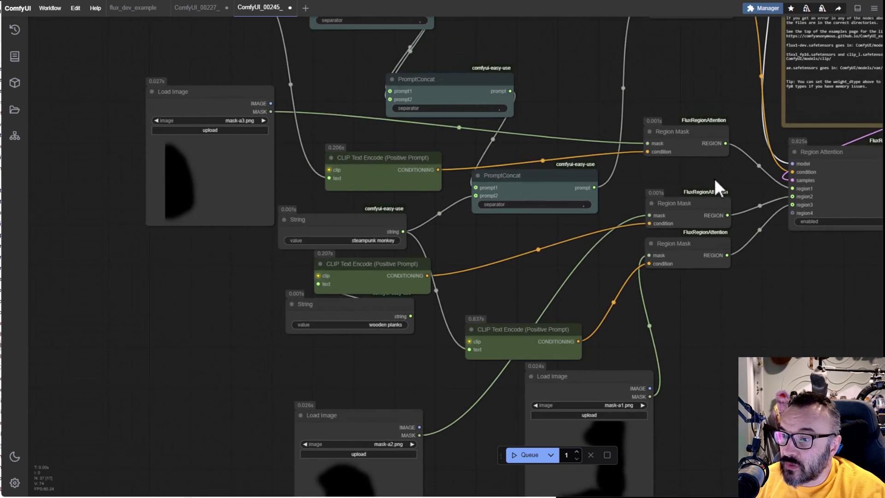
scroll(138, 388, up, 5)
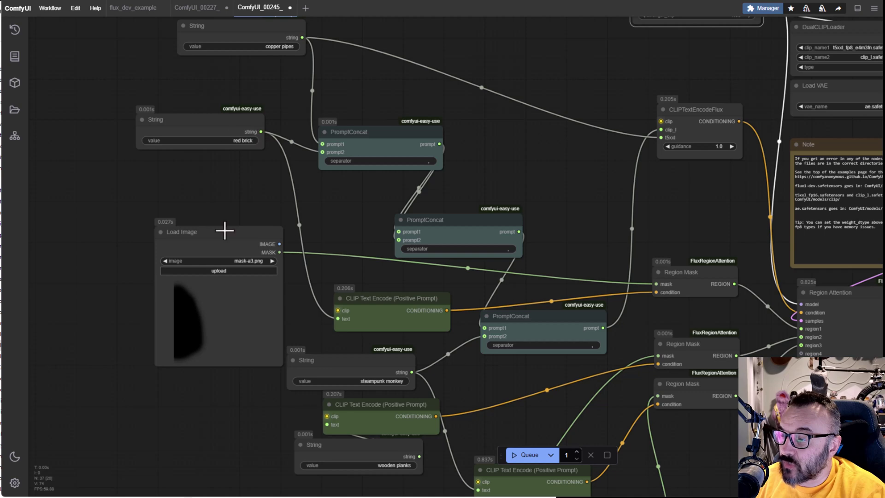
click(184, 231)
drag(180, 224, 139, 189)
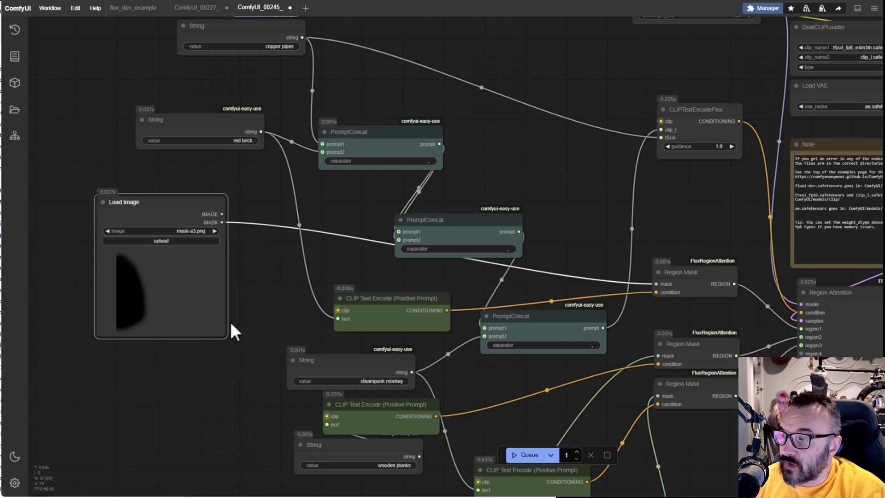
Queue one generation of the ComfyUI_00245_ workflow using the soft-edged masks mask-a1.png, mask-a2.png and mask-a3.png.
scroll(150, 142, down, 10)
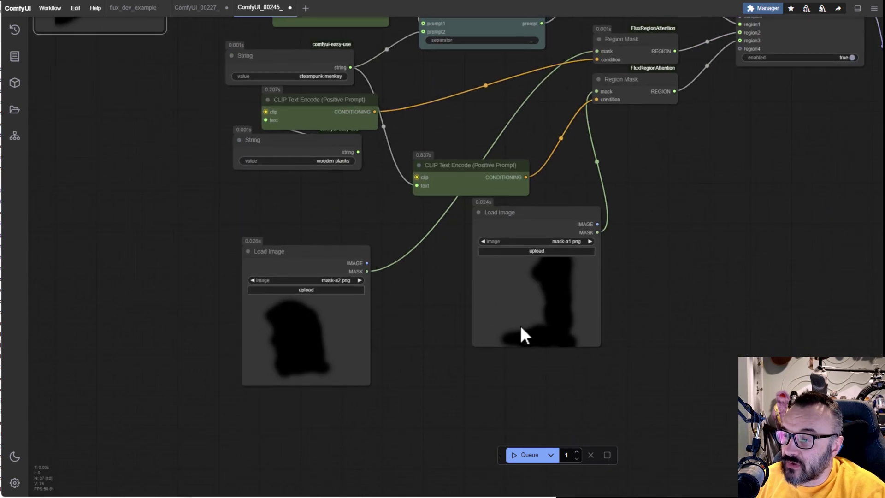
scroll(772, 295, right, 10)
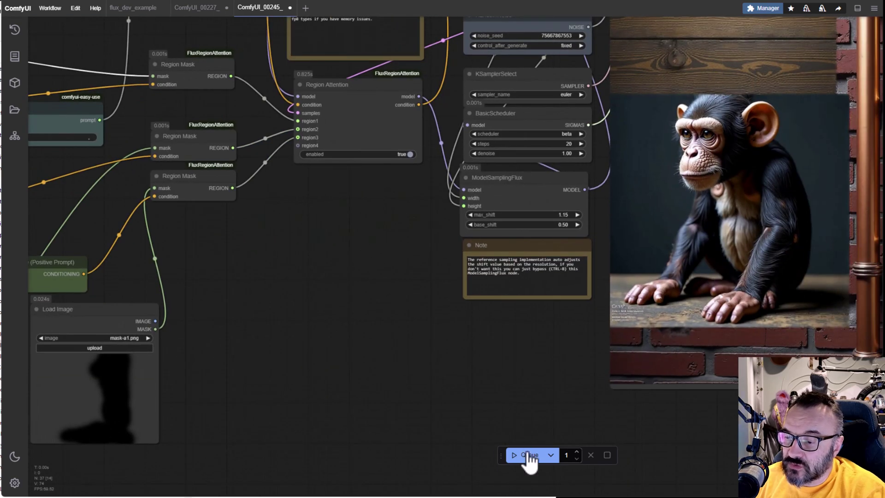
click(529, 456)
scroll(337, 369, right, 5)
scroll(337, 368, up, 2)
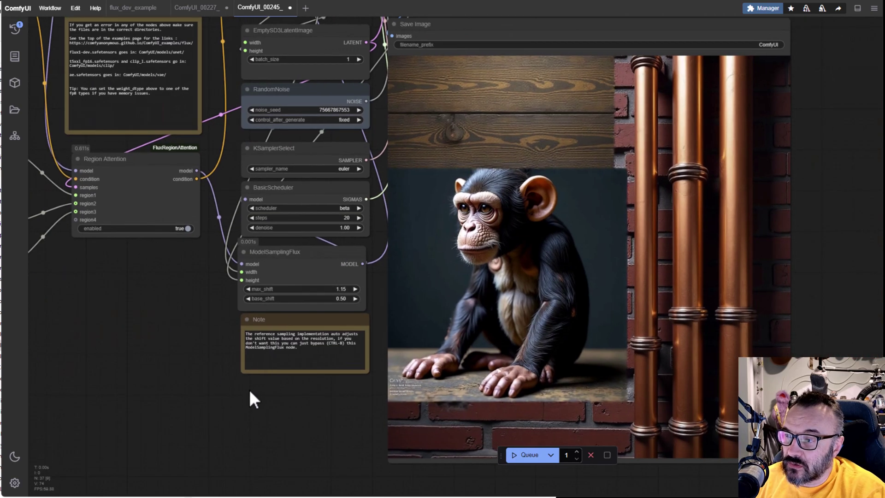
scroll(252, 397, down, 3)
scroll(158, 444, right, 3)
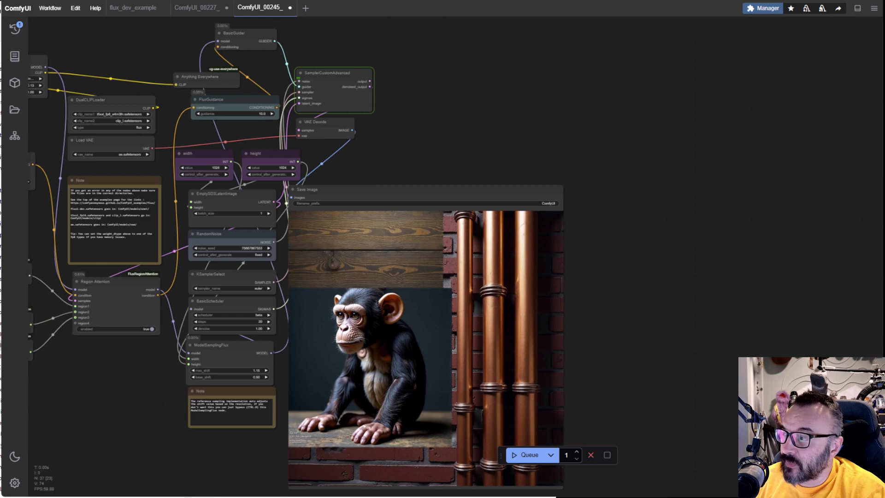
Examine the newly generated image alongside the three soft-edged masks and their Region Mask and Region Attention connections.
scroll(723, 212, down, 4)
scroll(722, 212, left, 2)
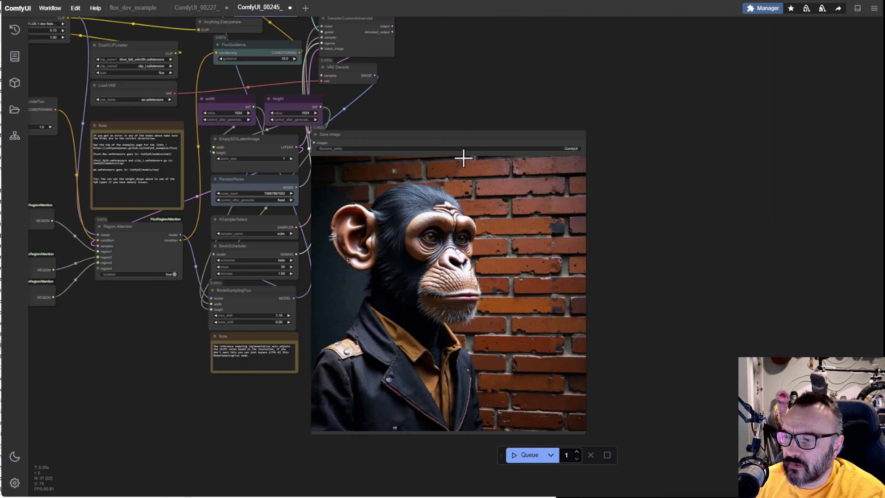
drag(141, 428, 342, 418)
scroll(342, 418, down, 4)
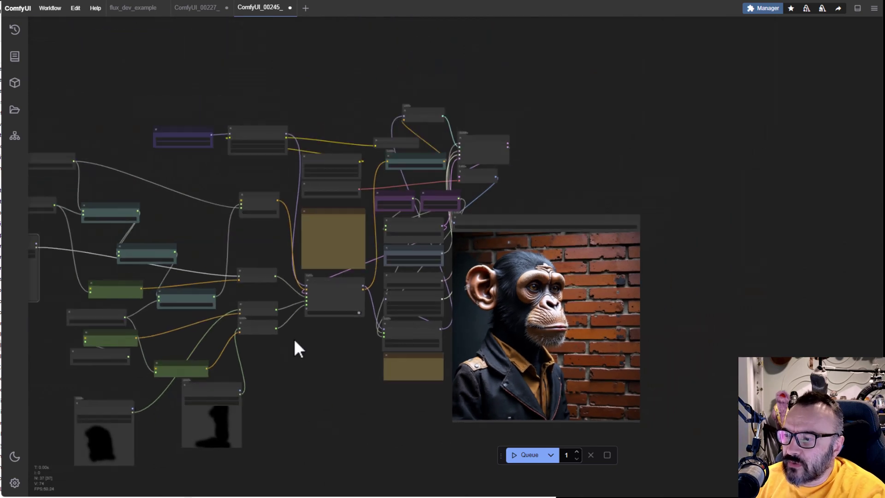
drag(295, 341, 442, 302)
scroll(376, 191, up, 4)
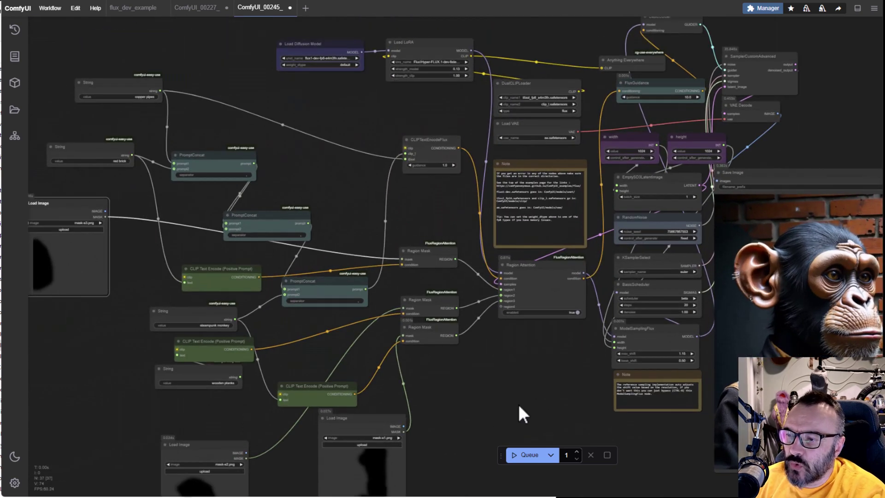
drag(520, 410, 582, 325)
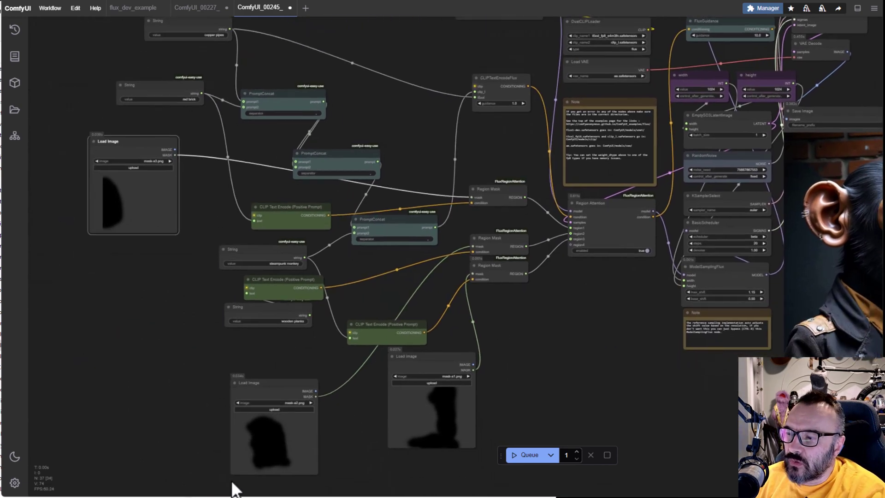
scroll(593, 274, up, 4)
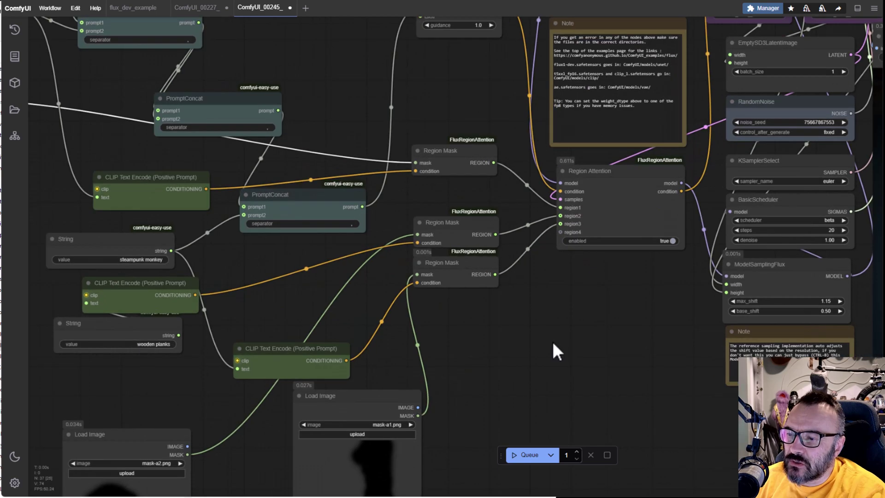
scroll(553, 351, down, 5)
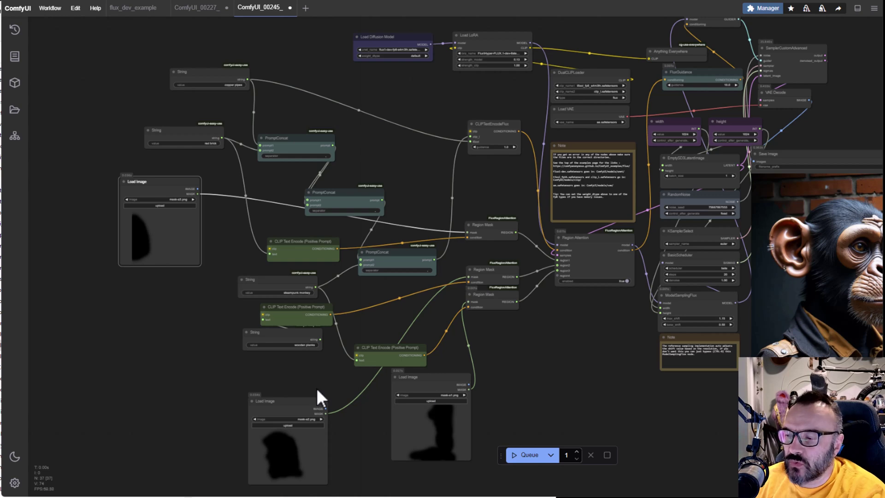
drag(553, 356, 348, 415)
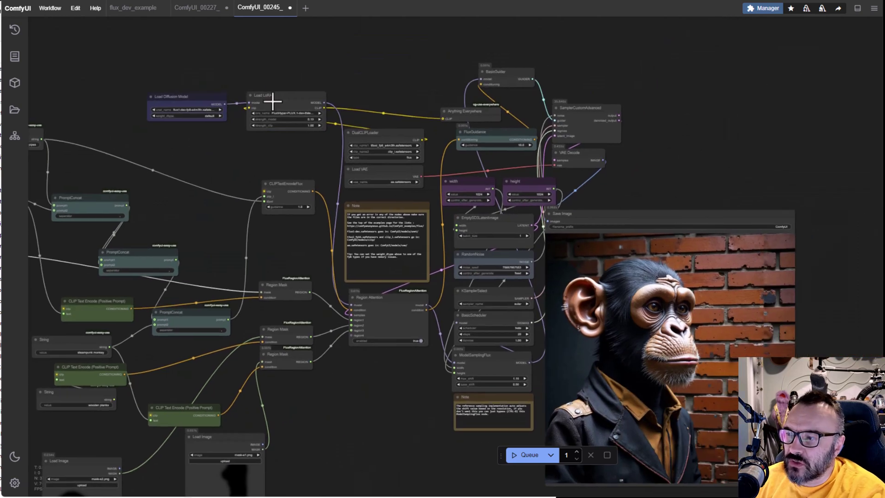
Inspect the FluxGuidance, width and height, RandomNoise, KSamplerSelect, BasicScheduler and ModelSamplingFlux settings.
mouse_move(274, 99)
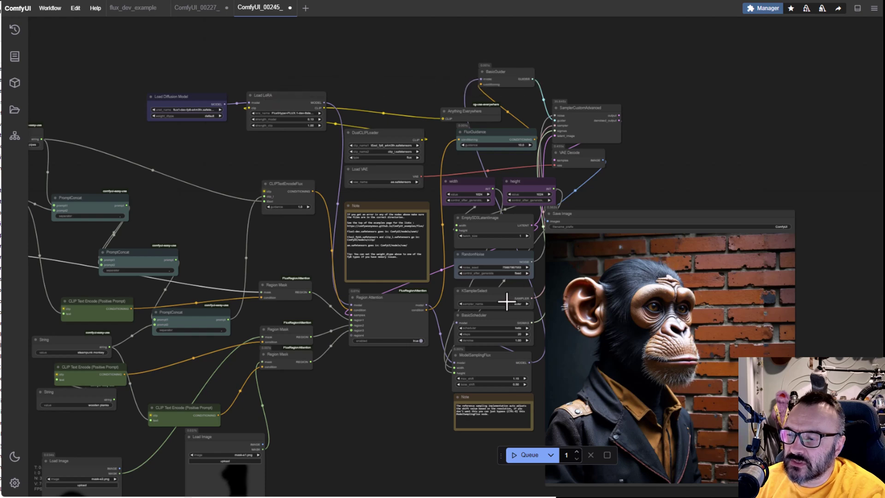
scroll(509, 300, up, 4)
drag(414, 164, 340, 198)
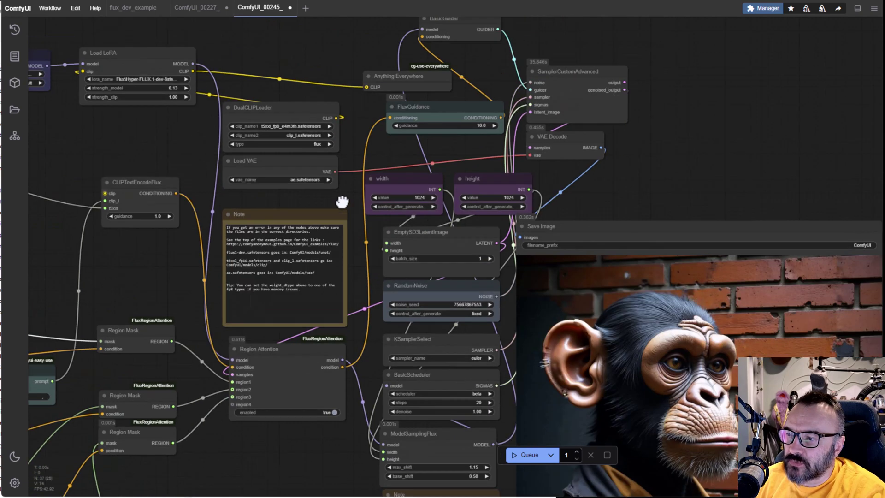
scroll(460, 195, up, 4)
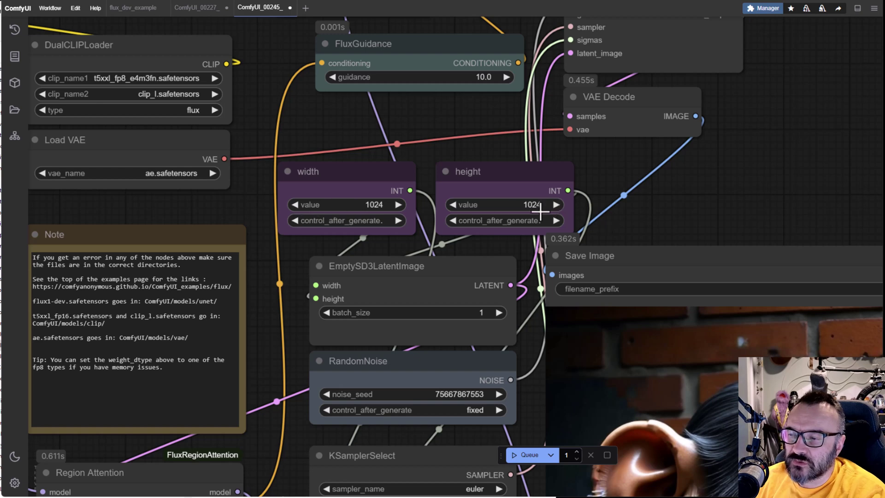
scroll(497, 170, down, 2)
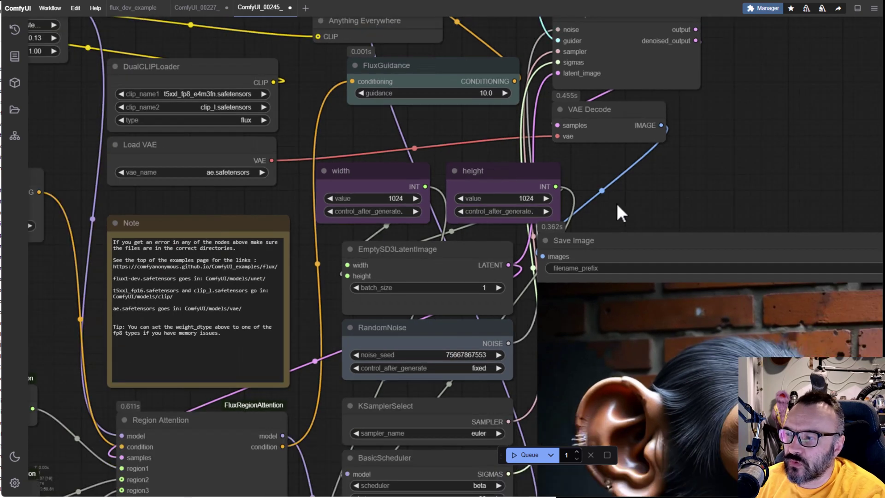
scroll(616, 206, down, 2)
scroll(502, 277, down, 3)
scroll(476, 211, up, 5)
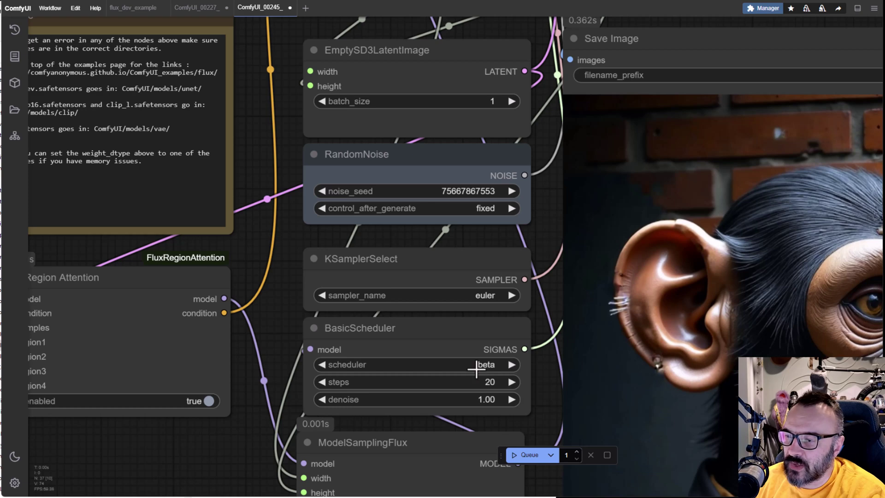
drag(459, 357, 436, 203)
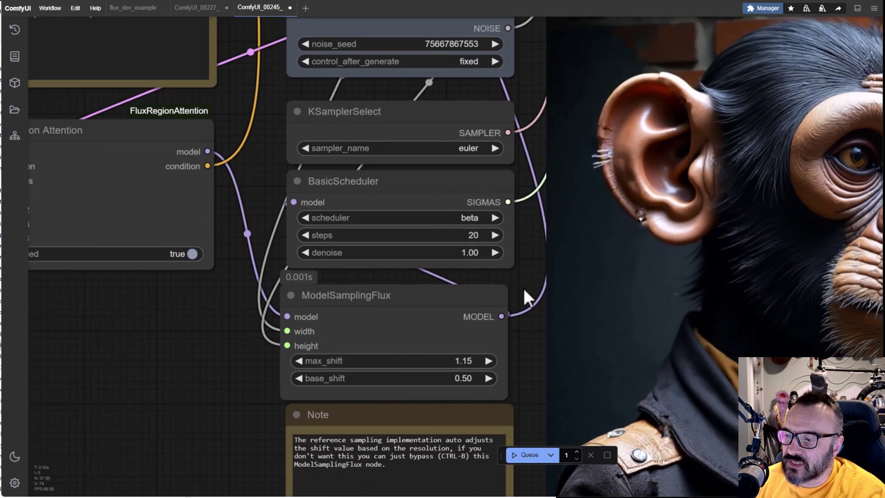
drag(527, 300, 542, 309)
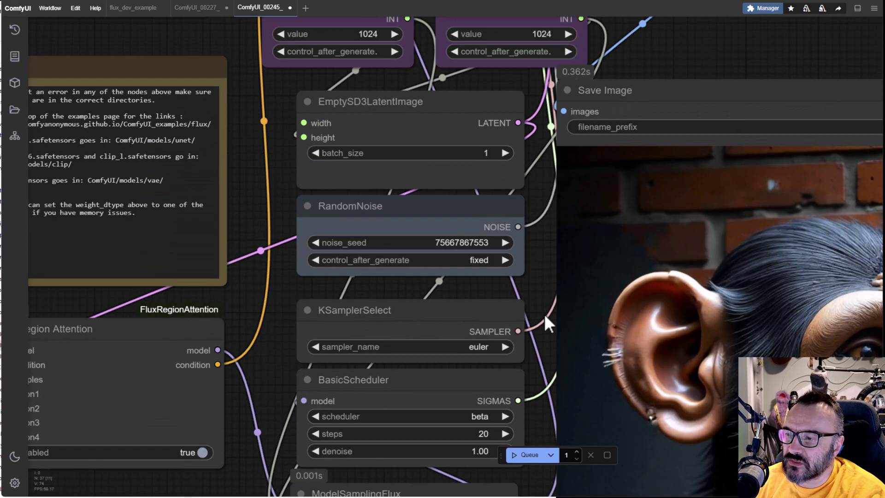
drag(524, 244, 872, 493)
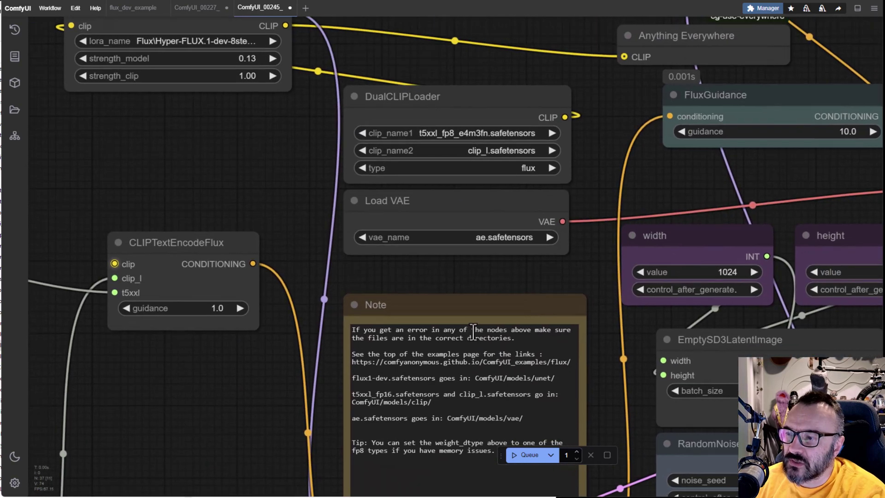
Review the Load Diffusion Model, Load LoRA, DualCLIPLoader and Load VAE nodes and the overall workflow layout.
scroll(262, 165, down, 4)
scroll(206, 171, up, 2)
drag(209, 180, 438, 236)
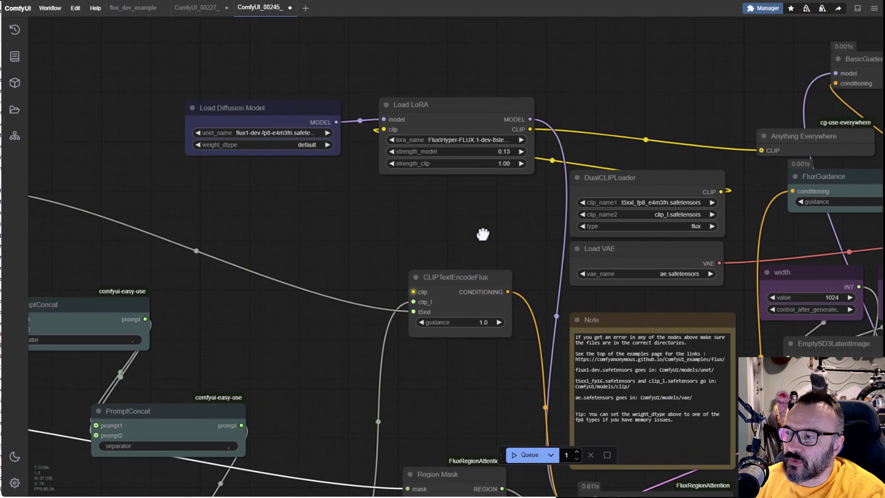
drag(504, 247, 351, 199)
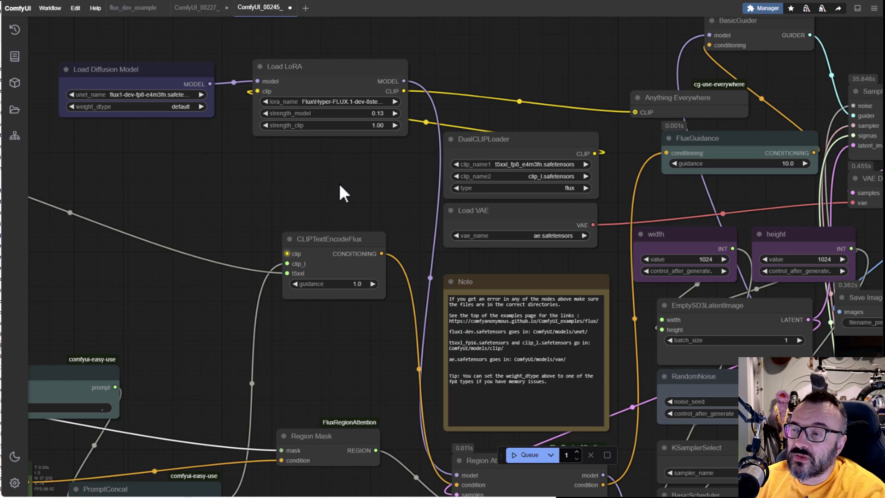
scroll(269, 149, down, 8)
scroll(289, 215, down, 2)
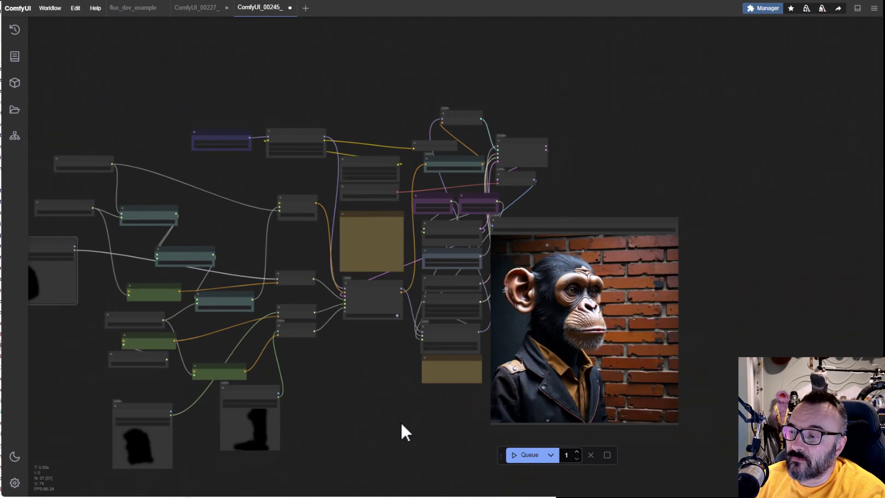
drag(401, 430, 510, 361)
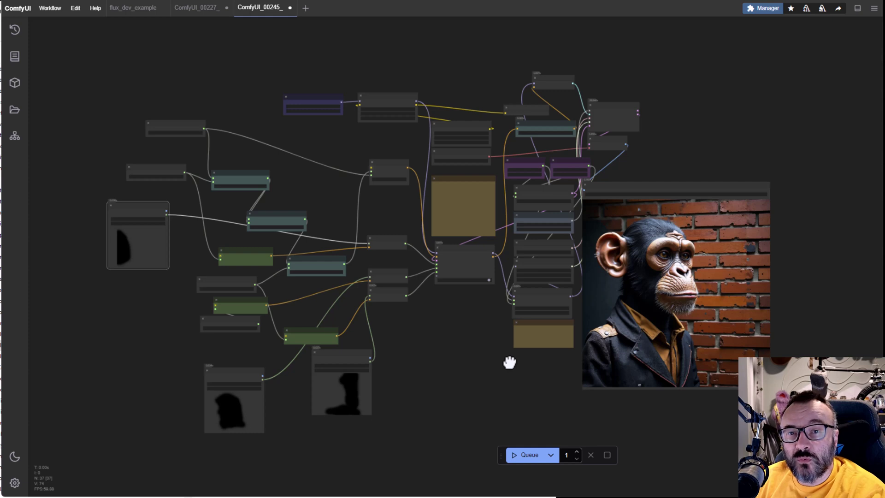